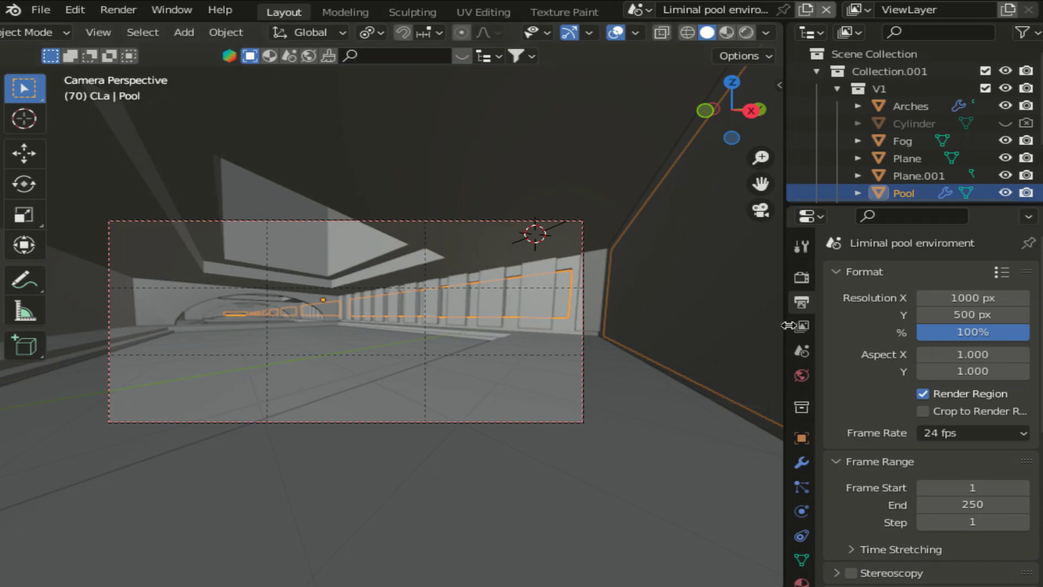
Show Render Properties with Eevee (Render 3, Viewport 16 samples) and widen the properties panel
click(810, 276)
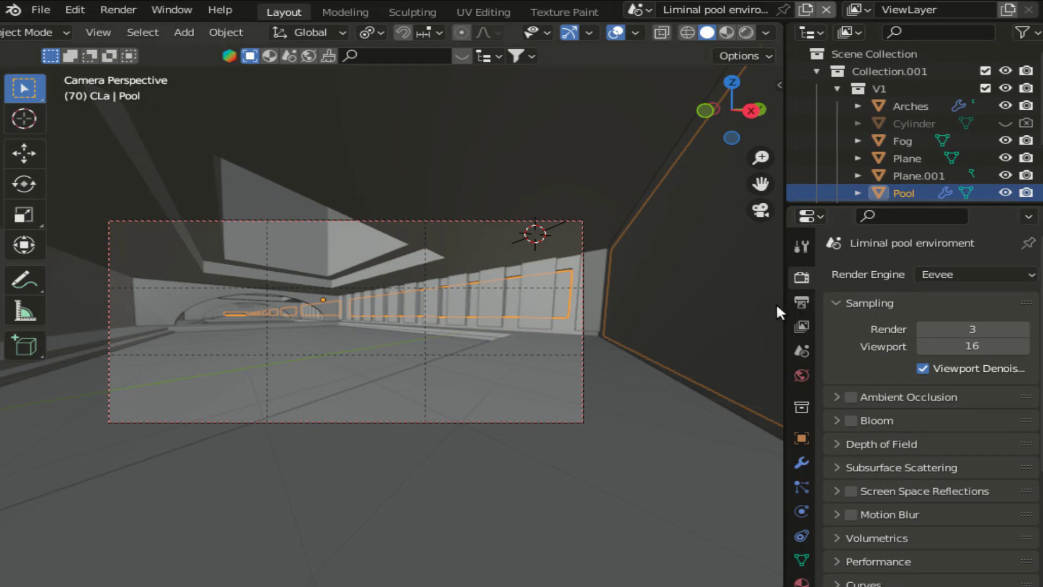
drag(784, 301, 694, 300)
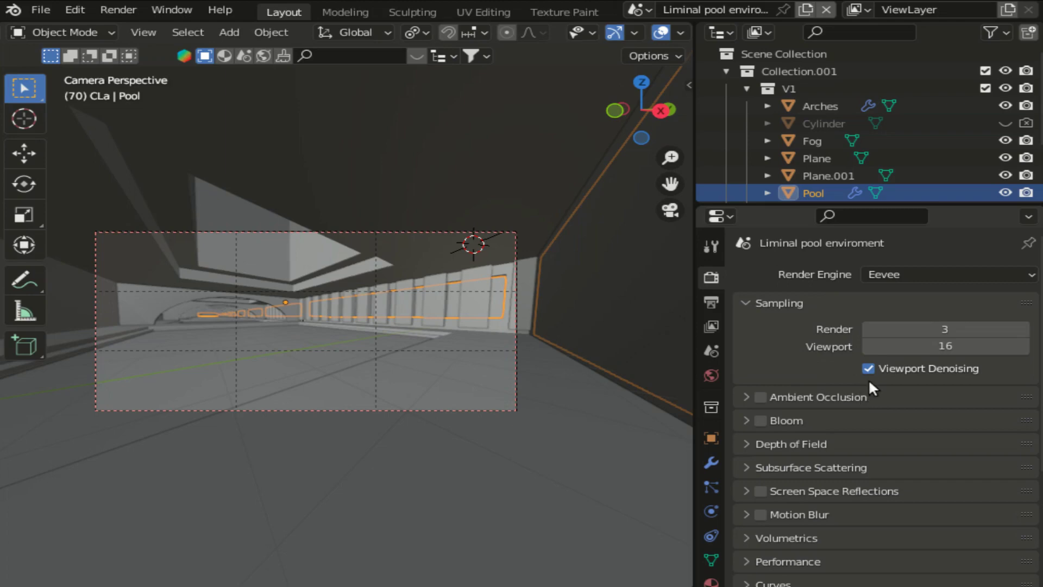
Switch the render engine from Eevee to Cycles
click(917, 274)
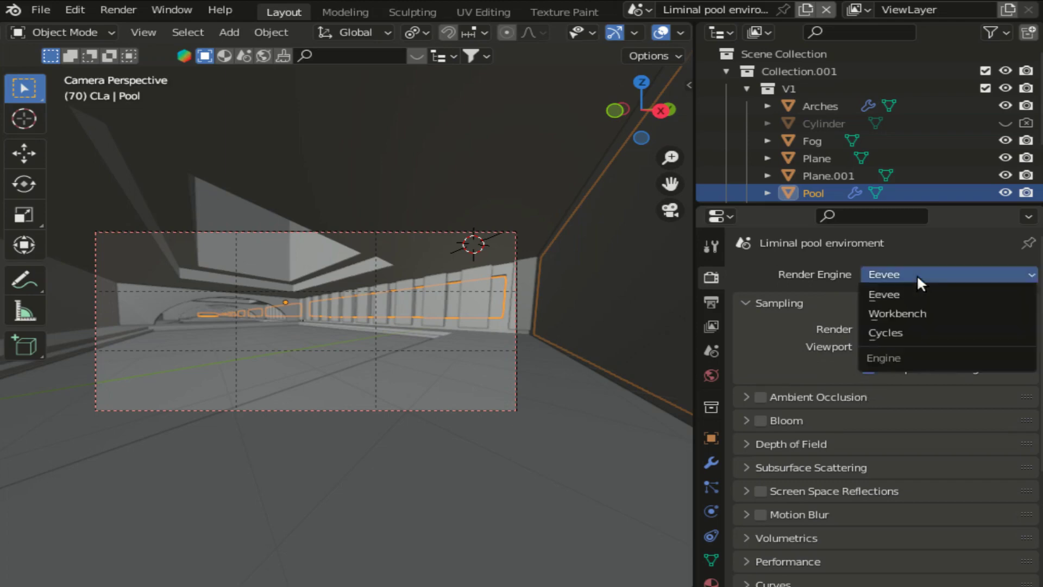
click(912, 334)
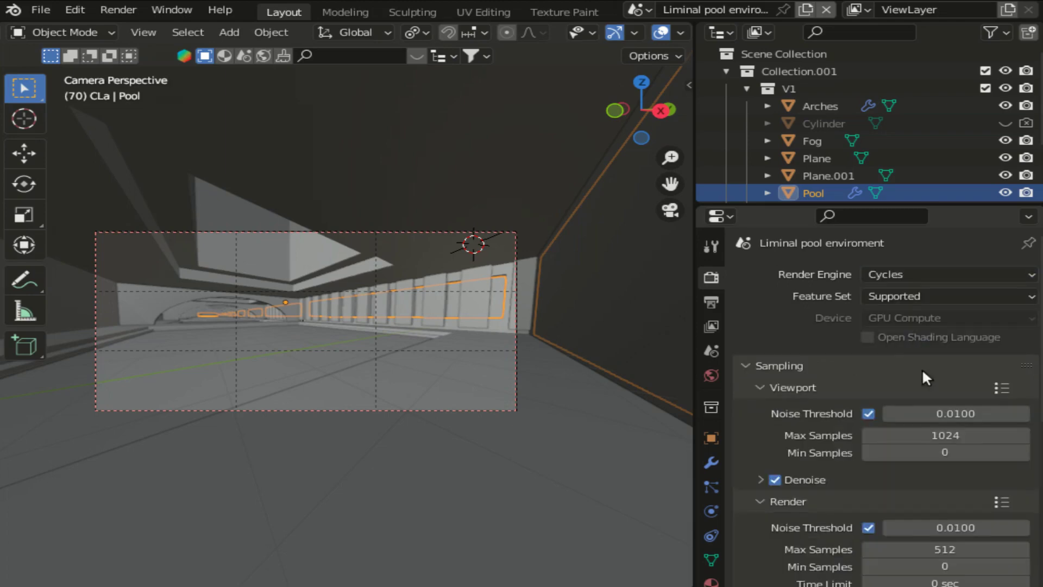
scroll(937, 411, down, 3)
scroll(938, 414, down, 2)
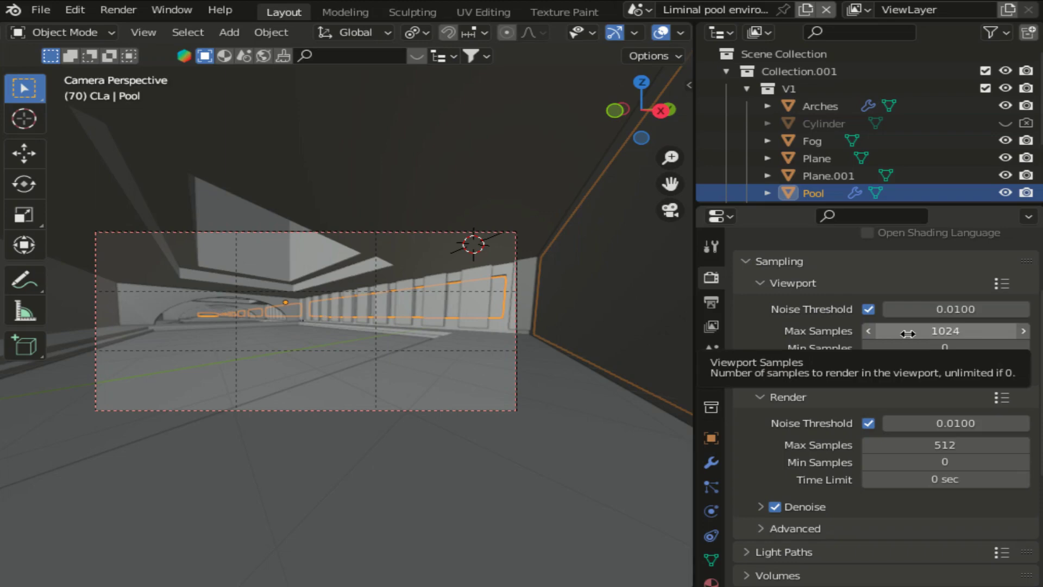
Collapse Viewport sampling and lower the render Max Samples from 512 to 300
click(765, 283)
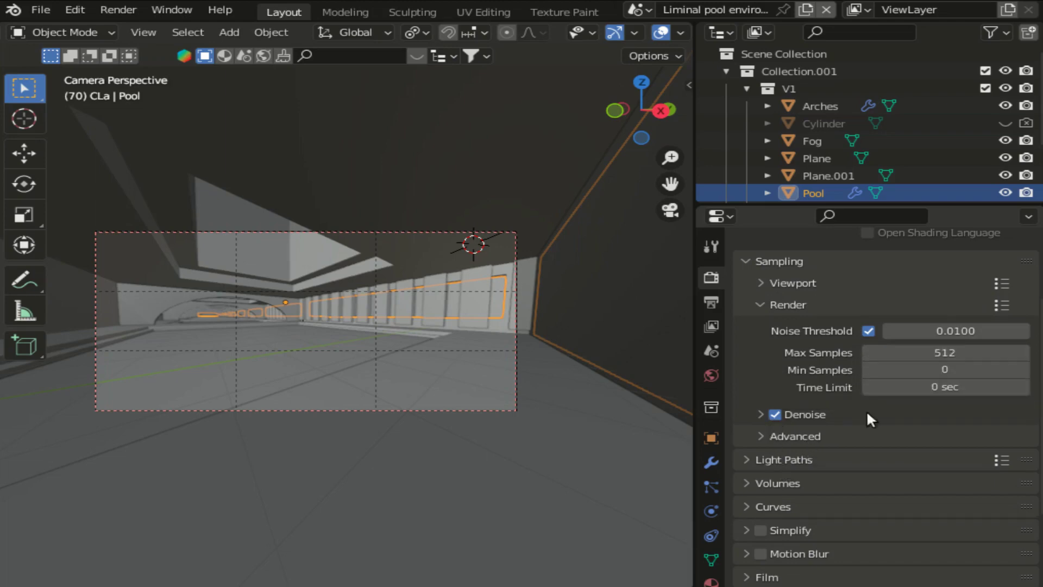
click(928, 357)
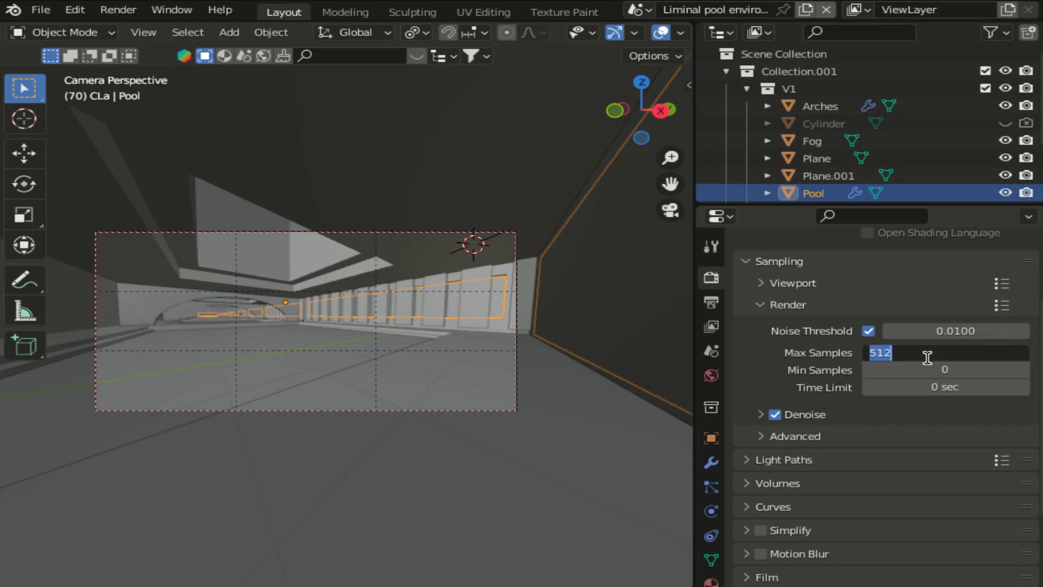
text(300)
key(Return)
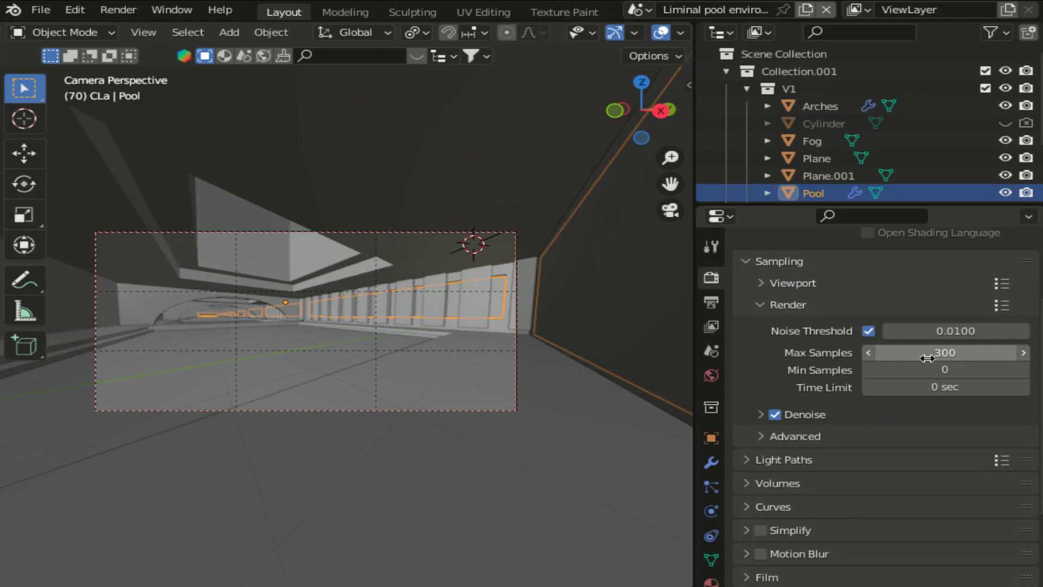
In Output Properties, set Resolution X to 6000 px and Resolution Y to 3000 px
click(711, 301)
scroll(880, 391, up, 5)
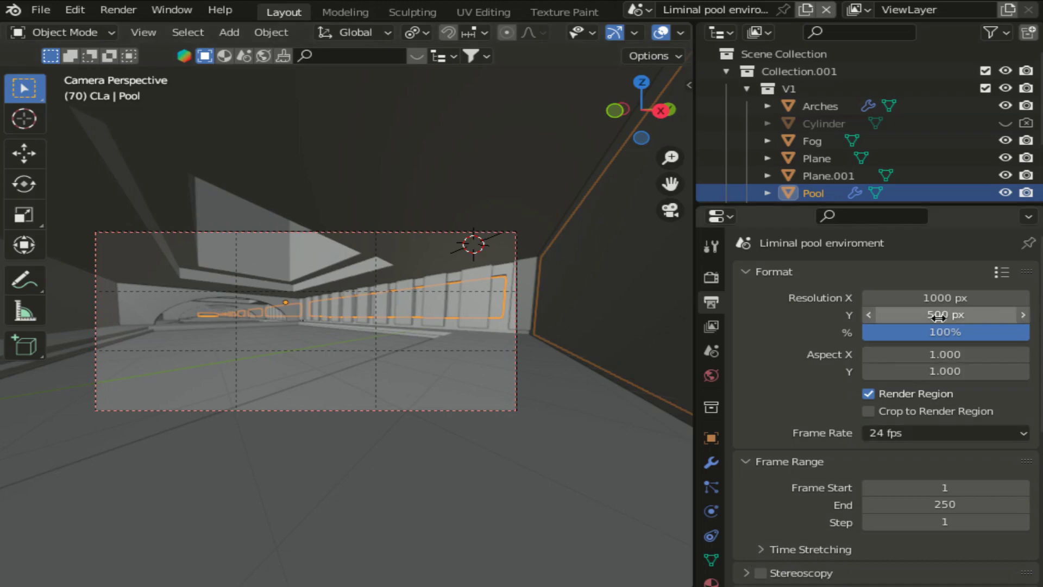
click(930, 299)
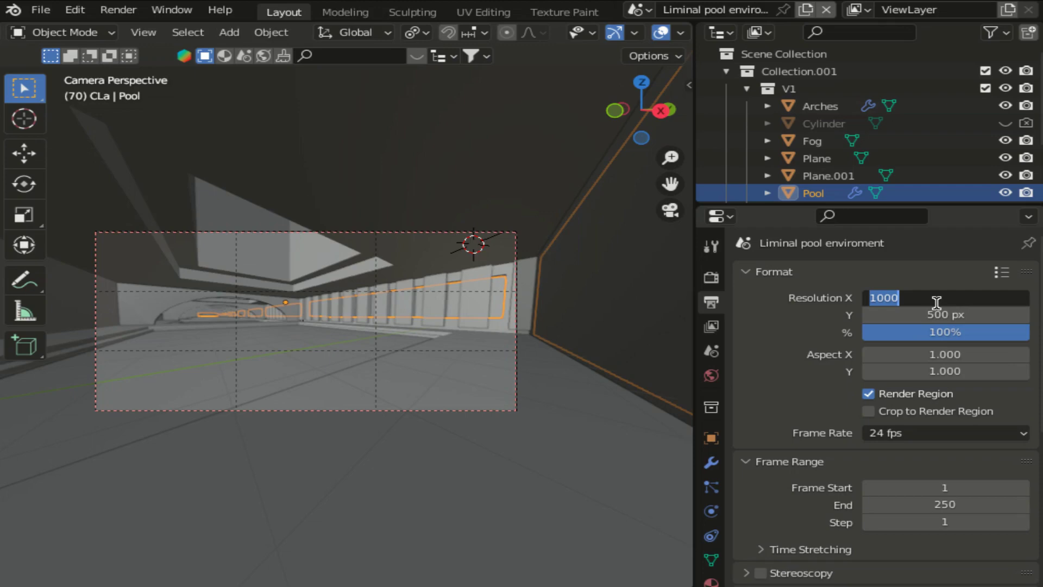
text(600)
text(0)
key(Return)
click(938, 312)
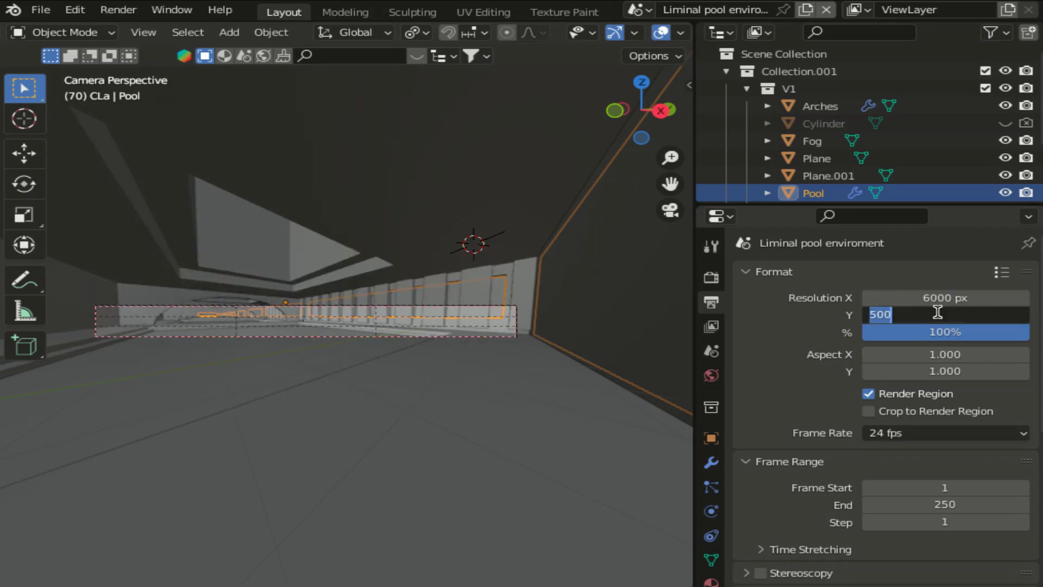
text(300)
text(0)
key(Return)
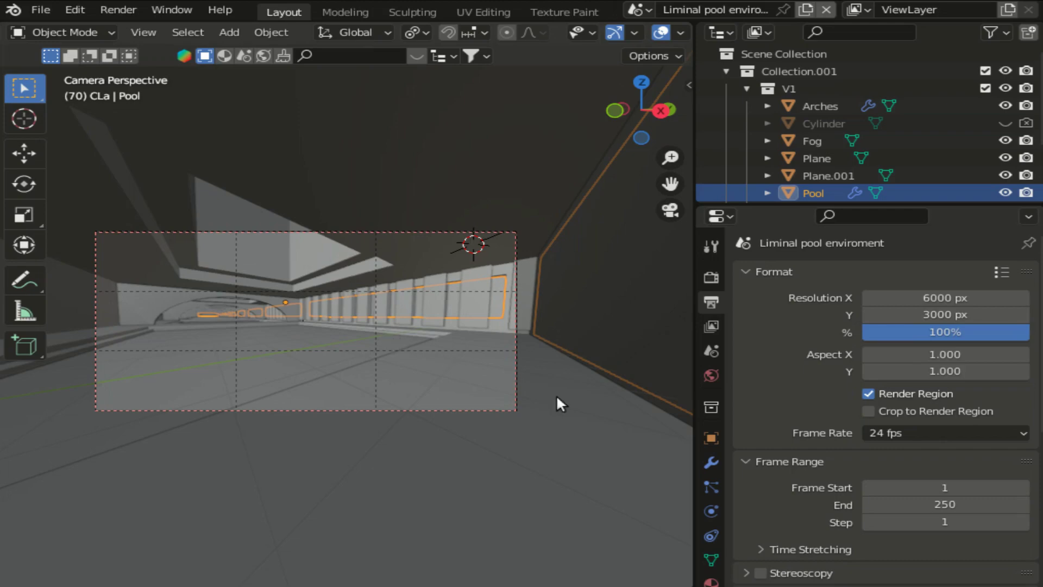
Set the output file format to FFmpeg Video with an MPEG-4 container
scroll(897, 412, down, 5)
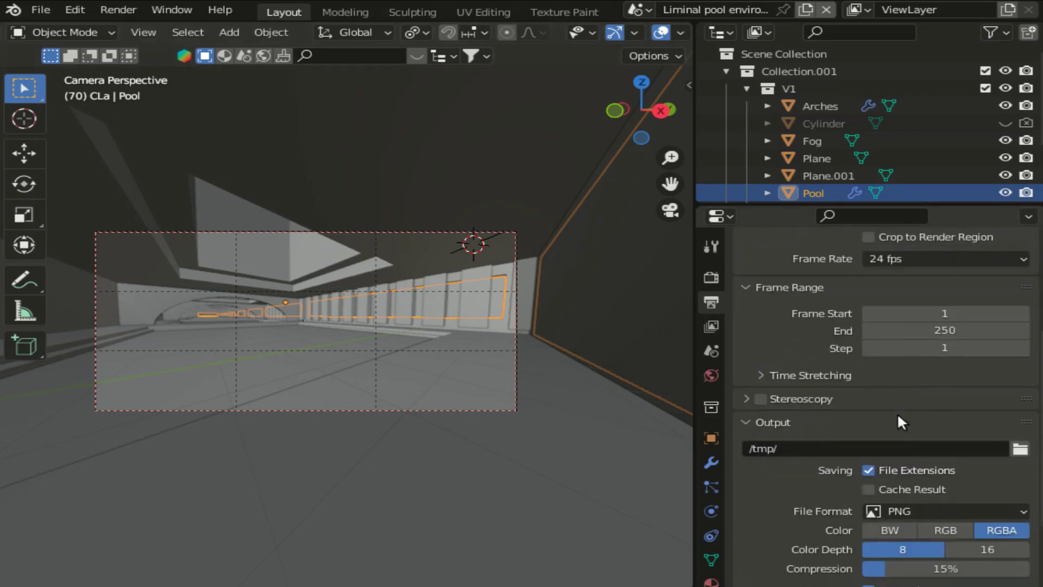
scroll(898, 413, down, 3)
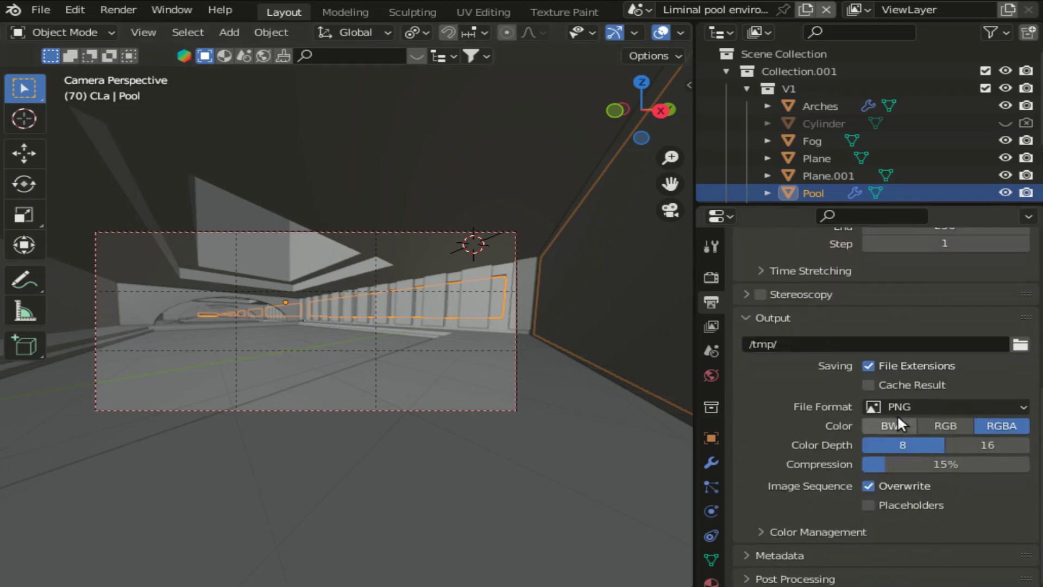
click(1021, 411)
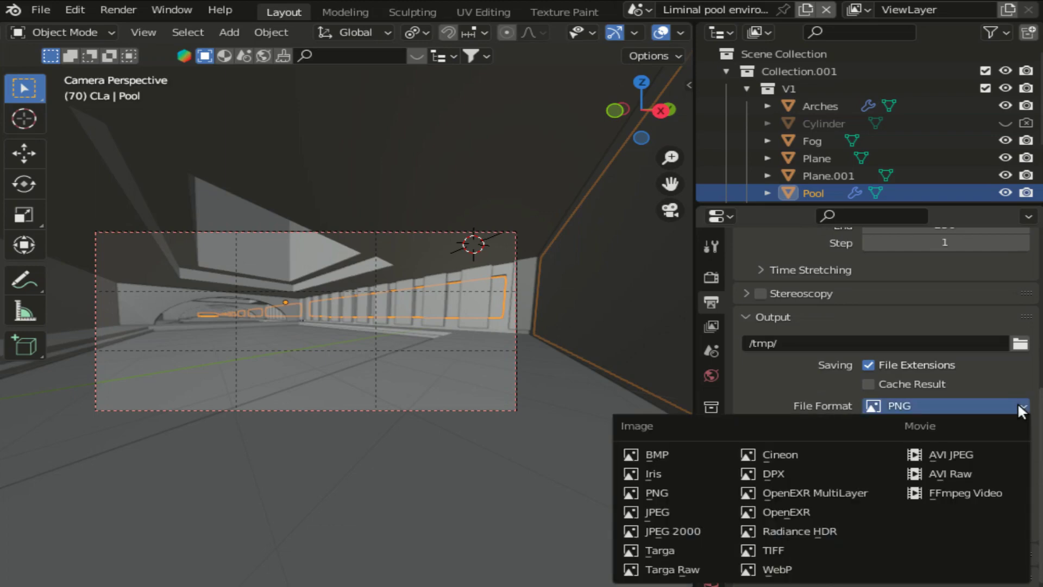
click(963, 493)
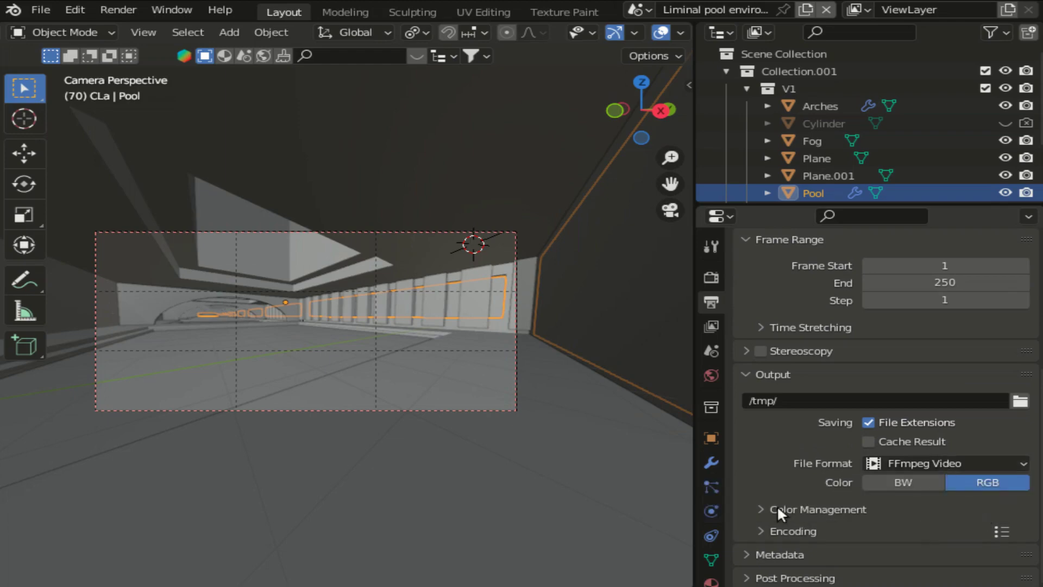
click(821, 530)
scroll(842, 513, down, 5)
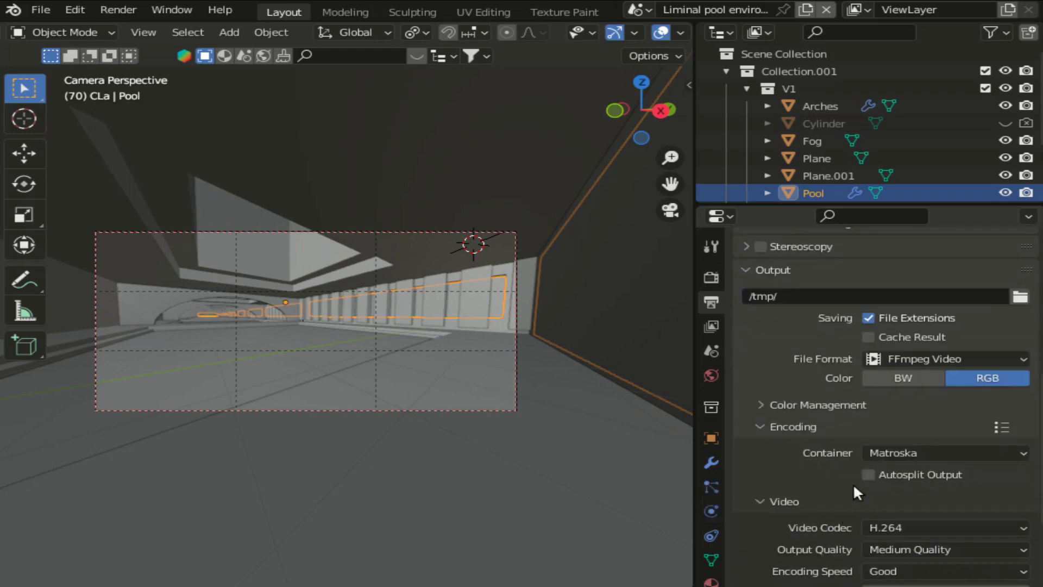
click(895, 451)
click(904, 390)
Expand the audio encoding settings and look at the audio codec choices
scroll(874, 456, down, 4)
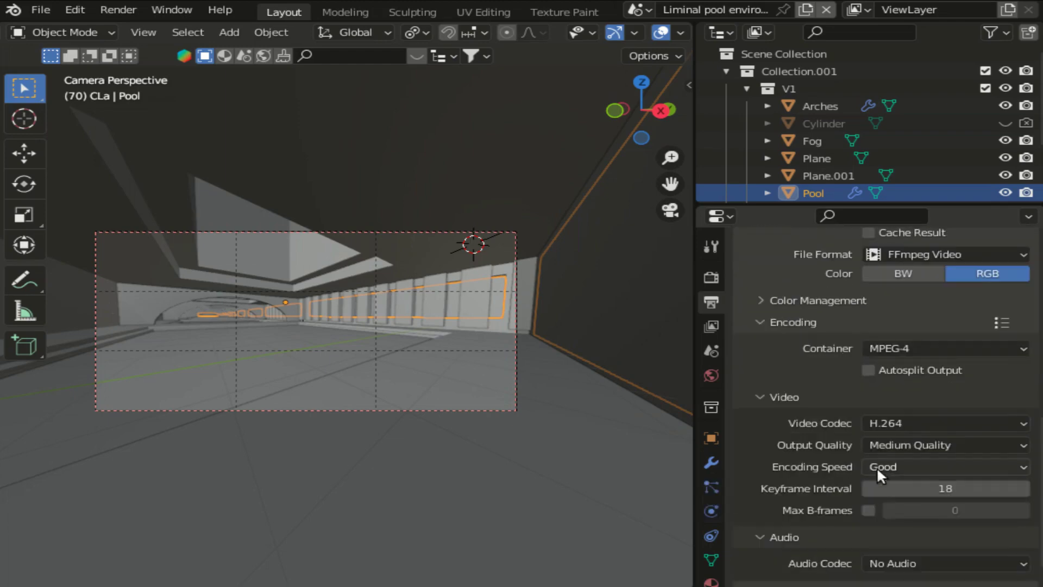
click(814, 538)
scroll(847, 543, down, 2)
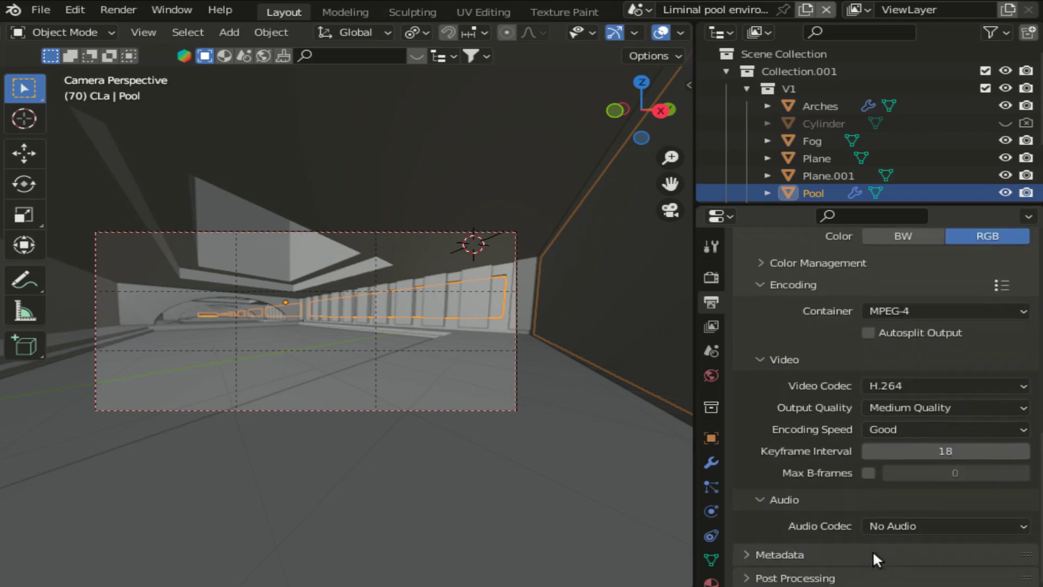
click(913, 524)
Switch the output format back to PNG, keeping the /tmp/ output folder unchanged
scroll(937, 351, up, 3)
scroll(937, 351, up, 2)
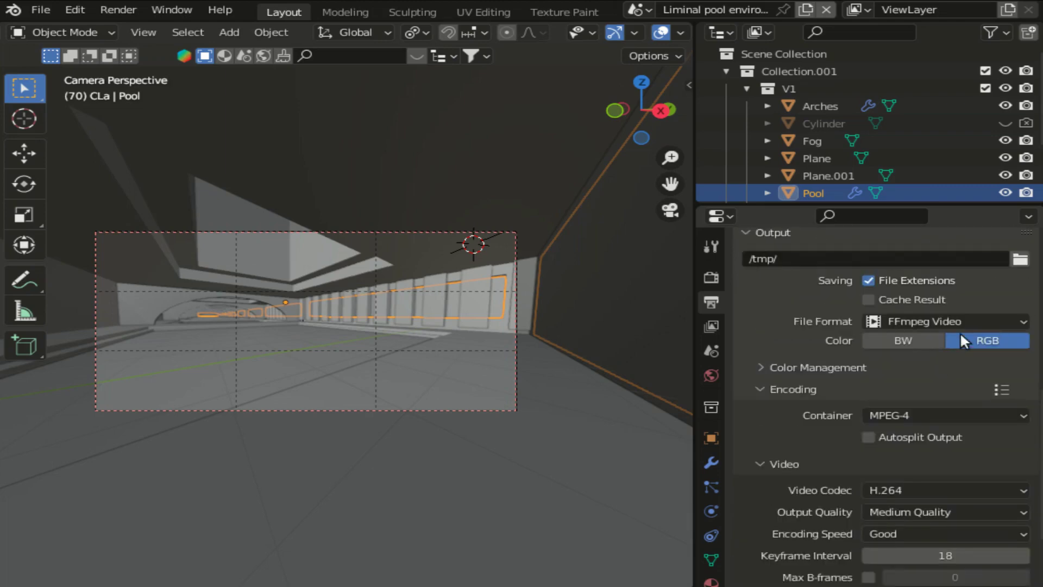
click(1015, 321)
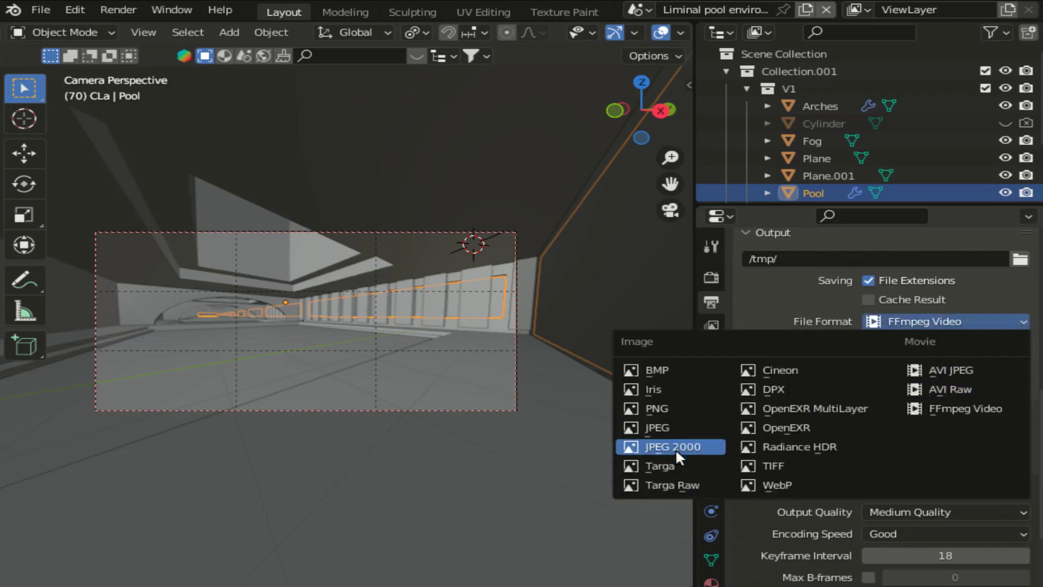
click(667, 408)
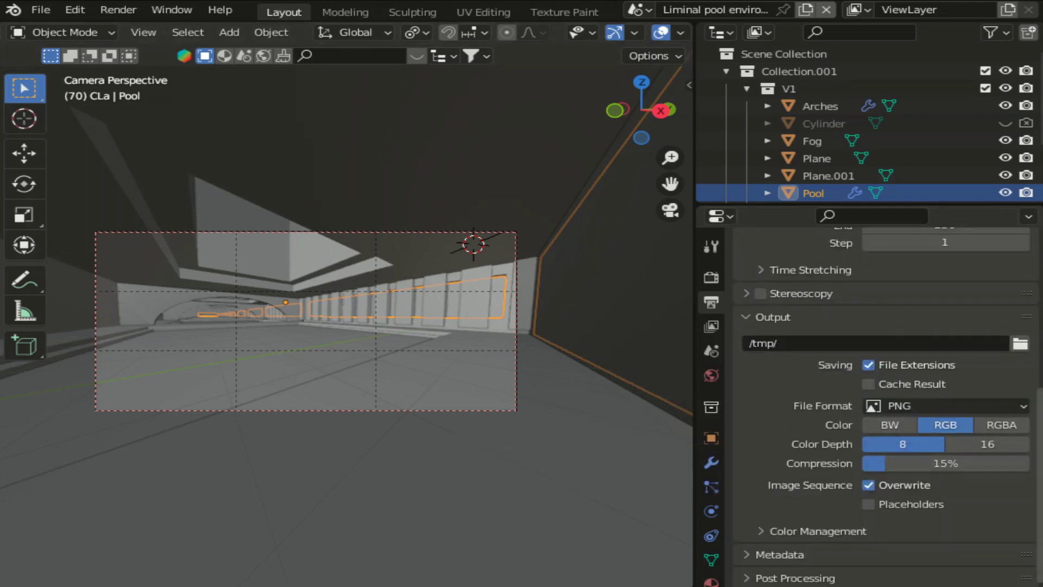
click(1018, 342)
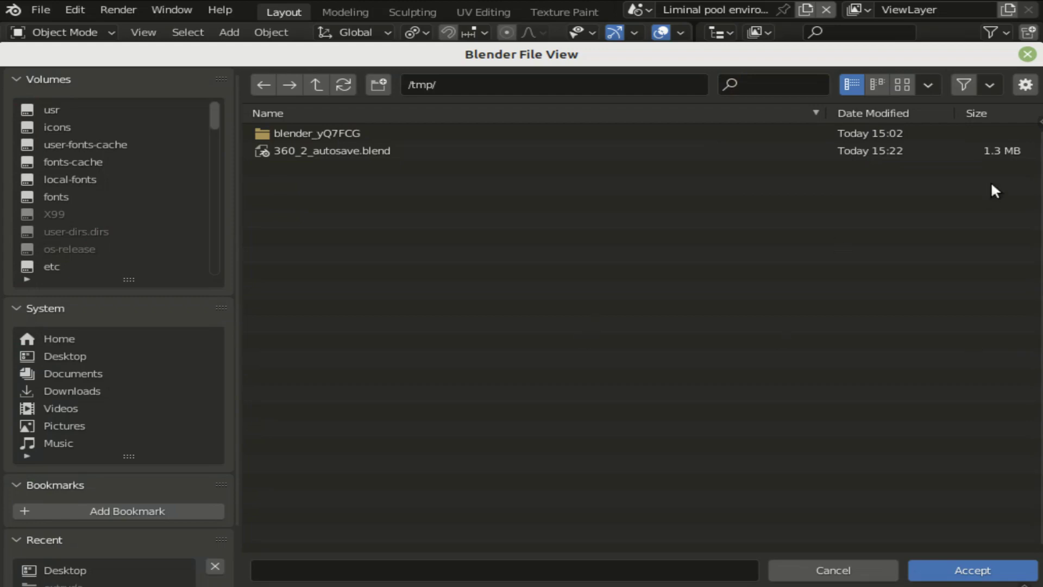
click(1025, 55)
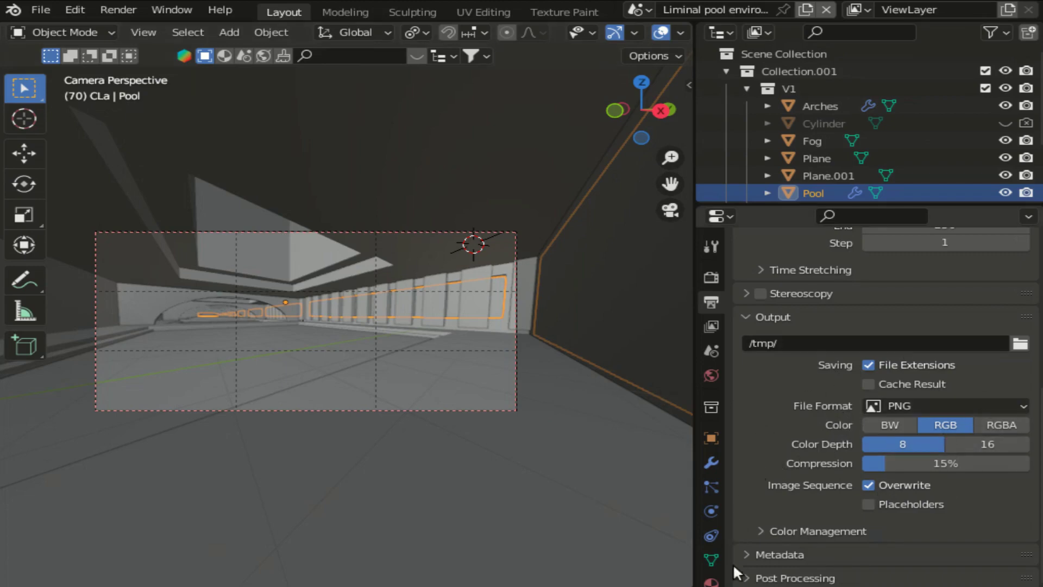
Select Camera.001, set its lens type to Panoramic, and return to the sampling settings
click(415, 234)
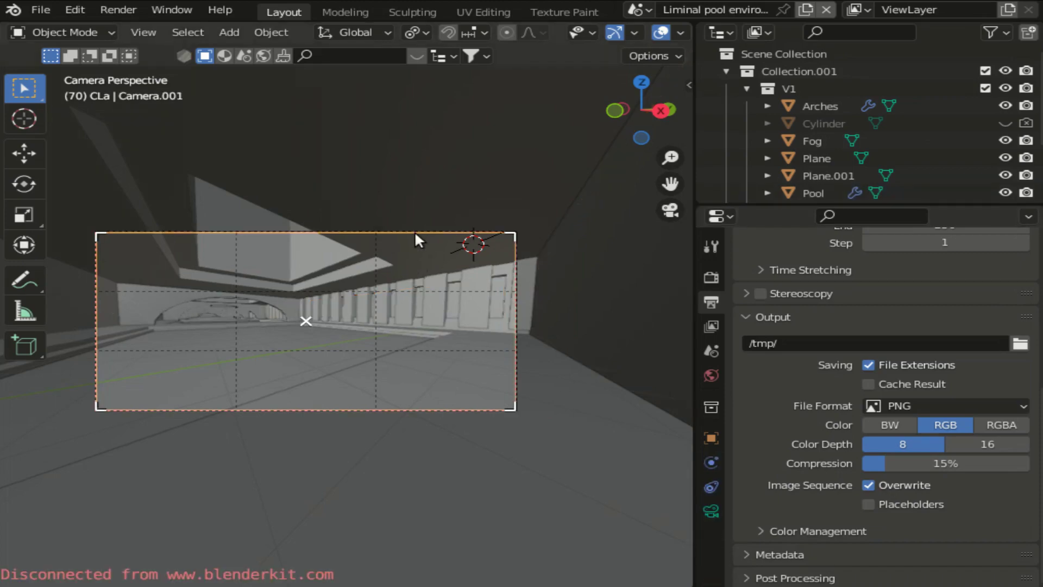
click(711, 510)
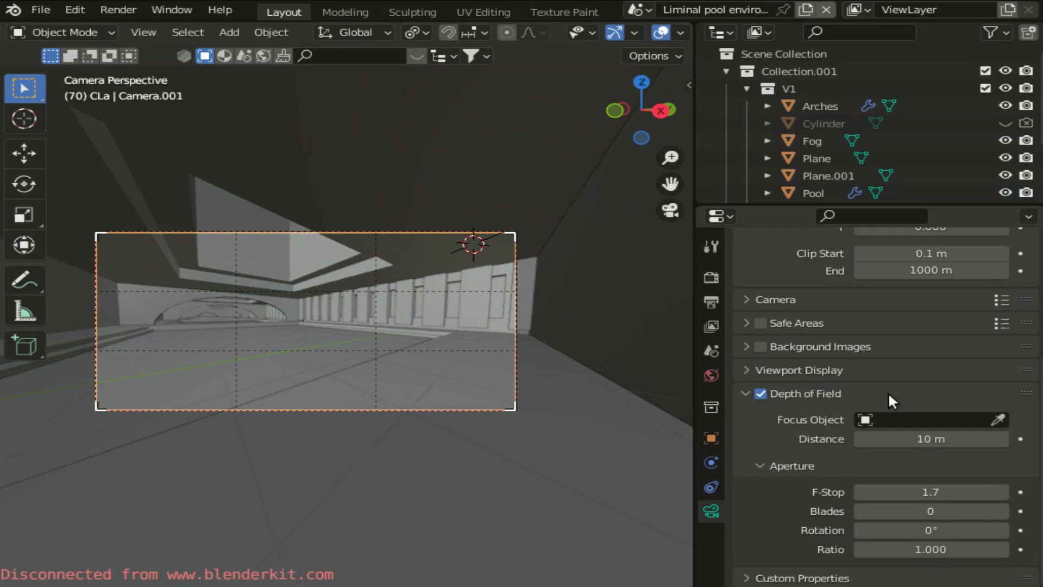
scroll(887, 391, up, 2)
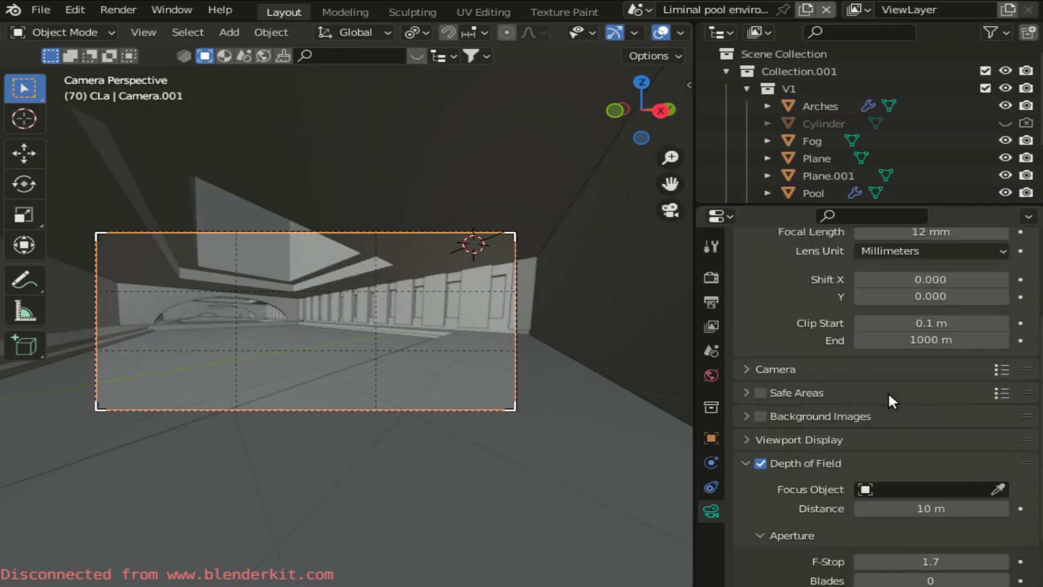
scroll(887, 391, up, 4)
scroll(888, 392, up, 2)
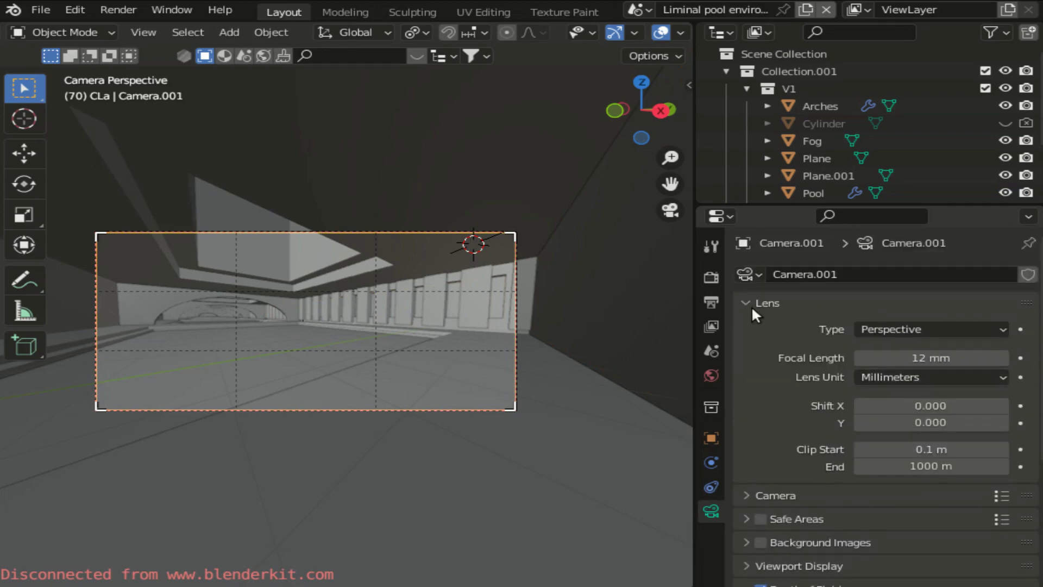
click(898, 330)
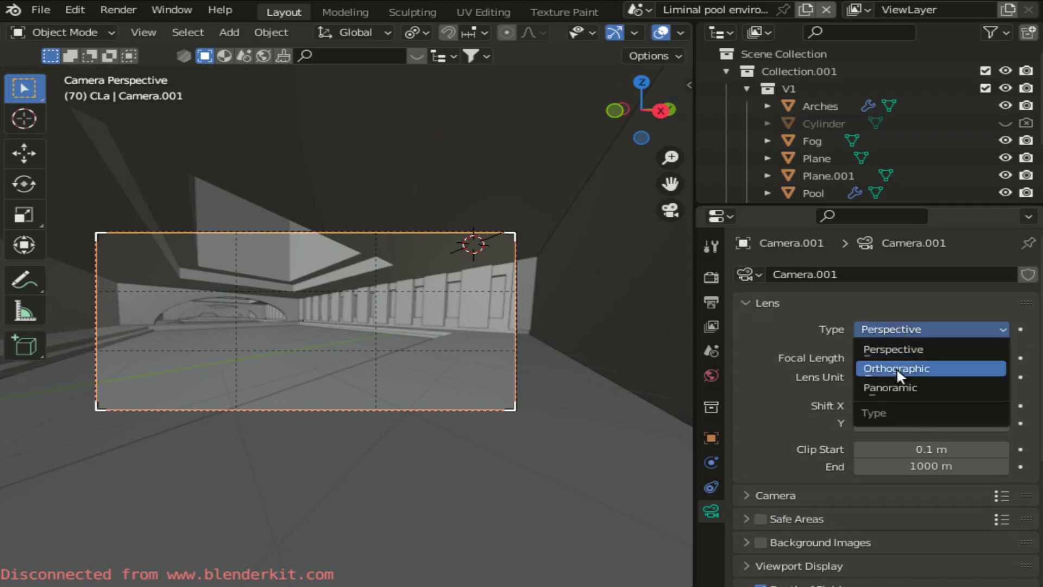
click(898, 387)
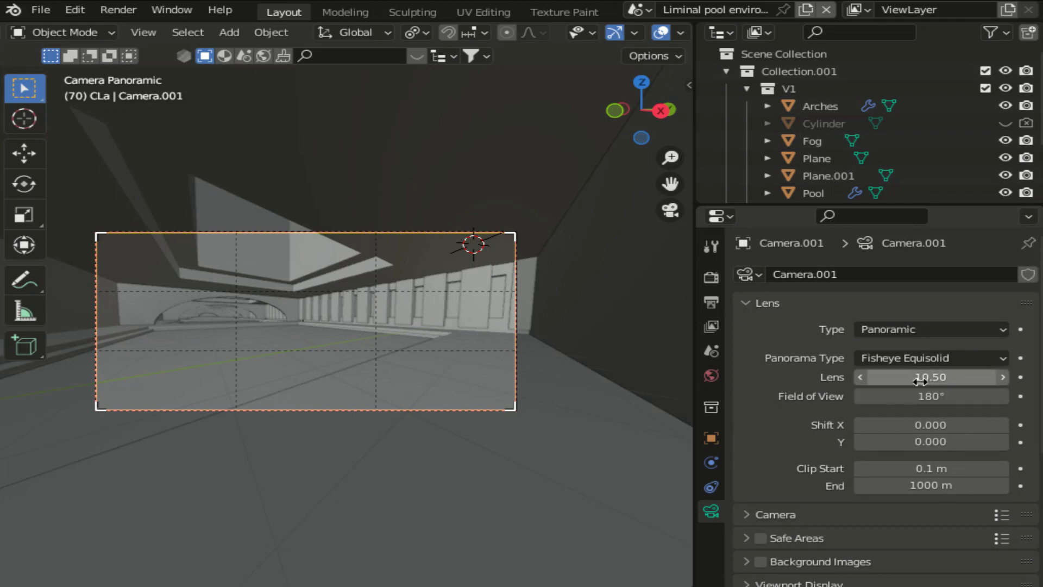
mouse_move(973, 360)
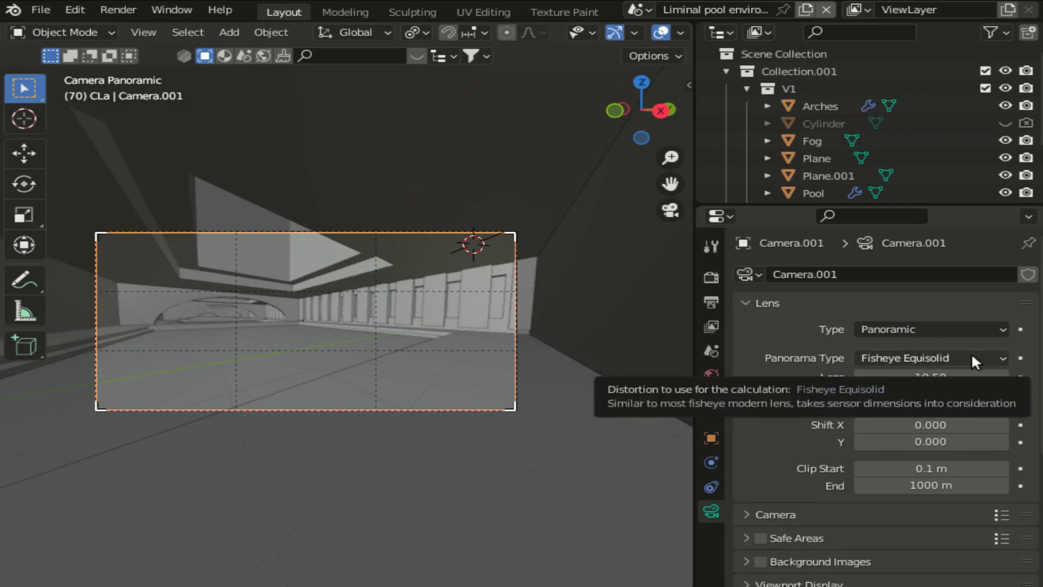
scroll(454, 33, down, 5)
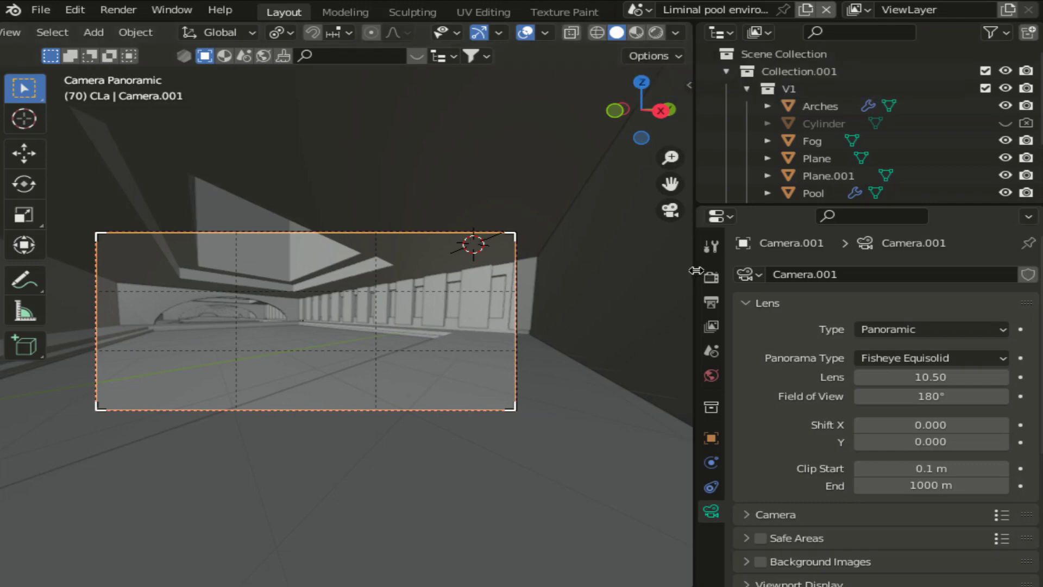
click(712, 287)
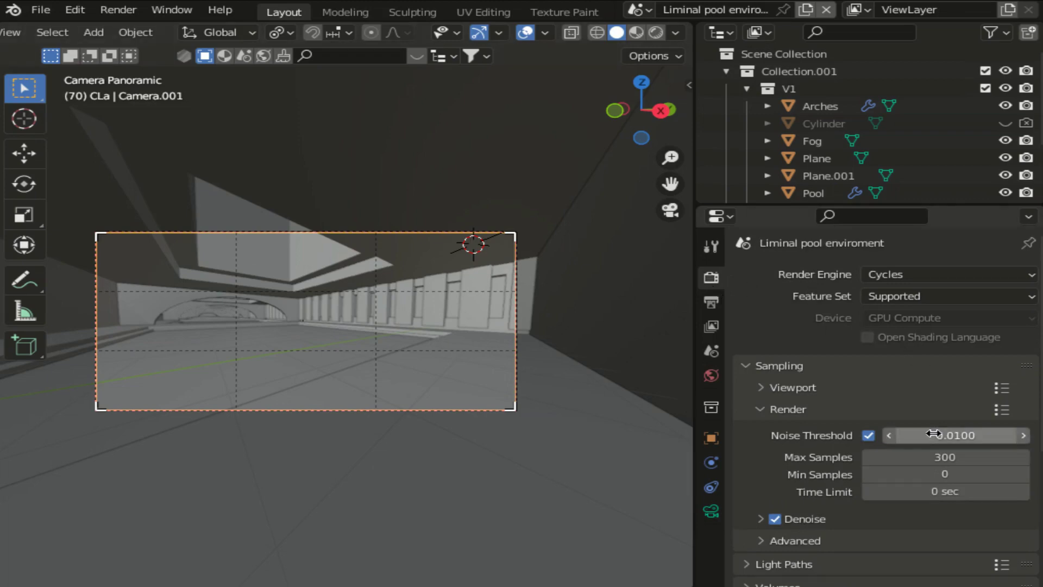
Turn on Rendered viewport shading and set the camera's panorama type to Equirectangular
click(656, 32)
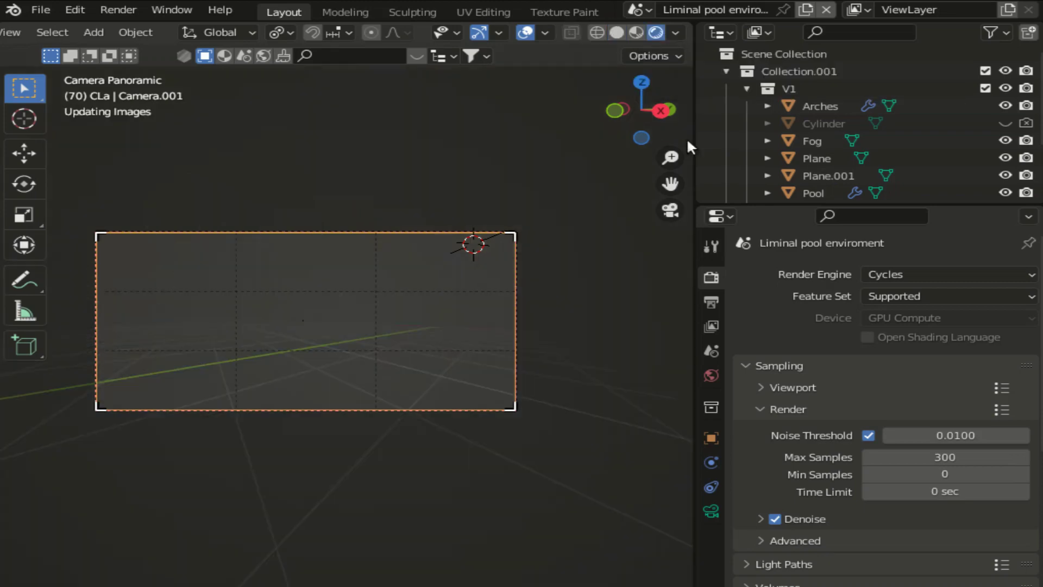
click(712, 511)
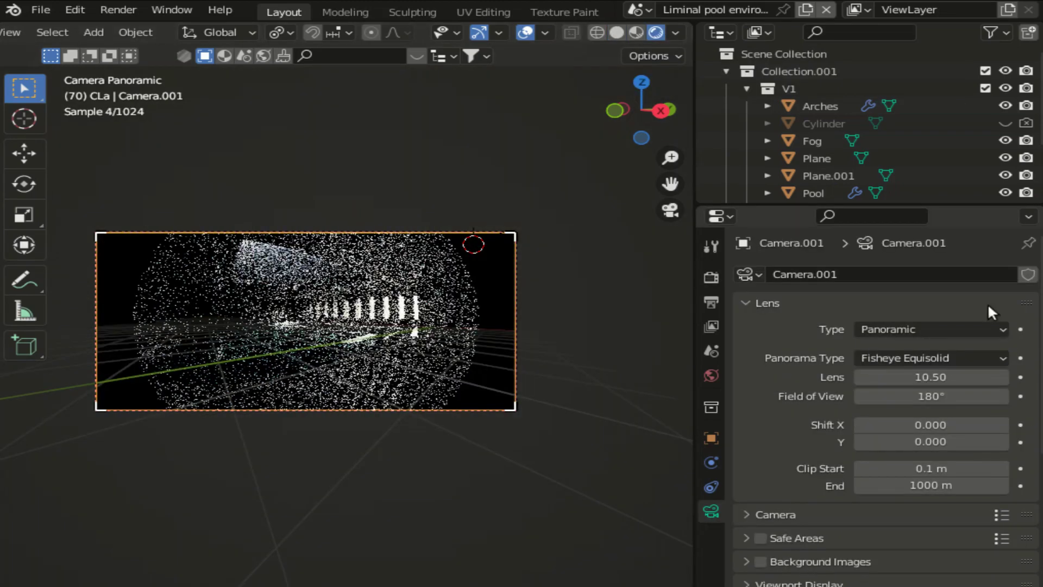
click(921, 357)
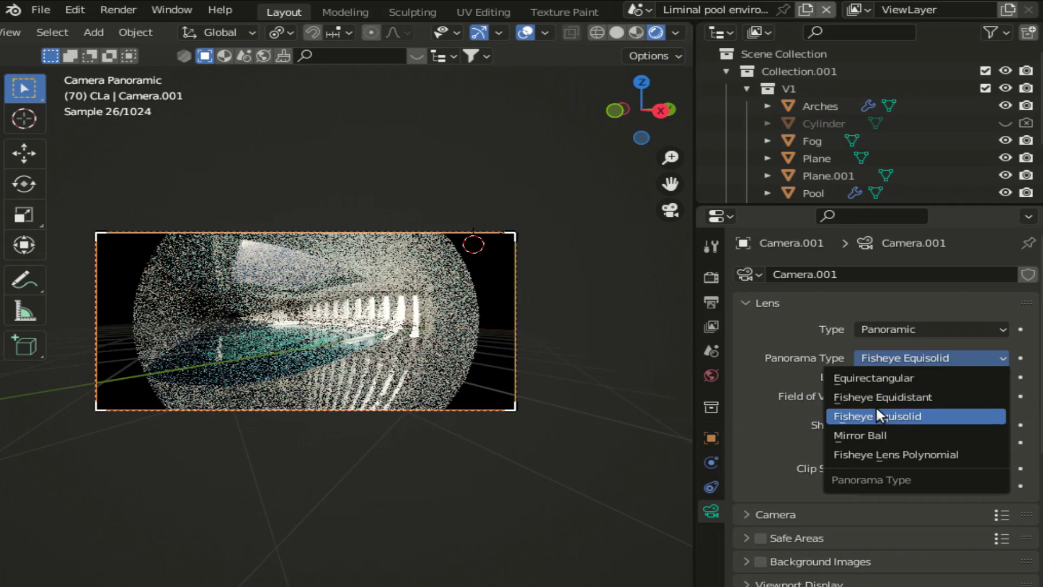
click(877, 377)
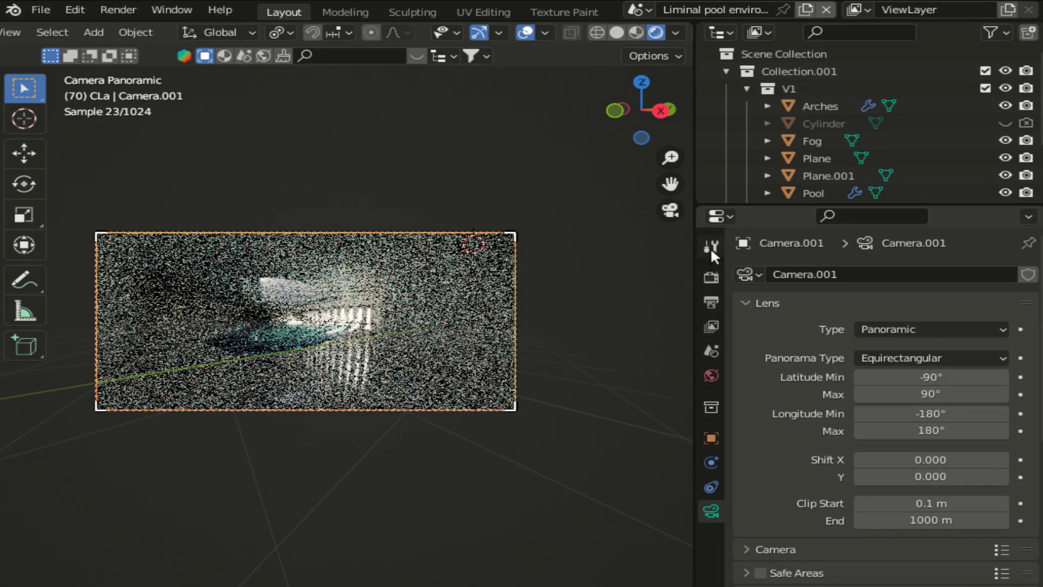
click(713, 276)
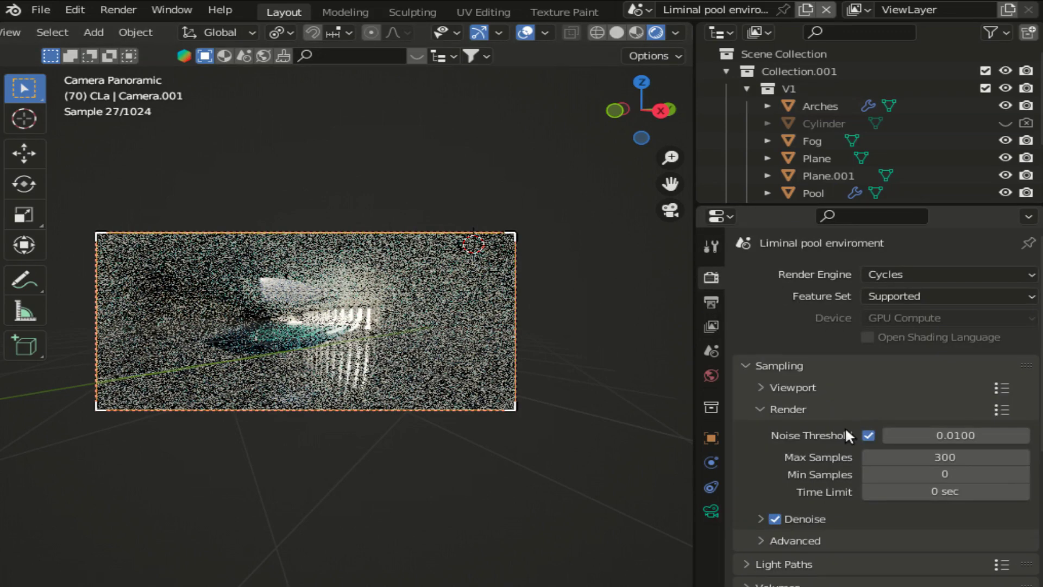
Set the Viewport sampling Max Samples to 100
click(760, 387)
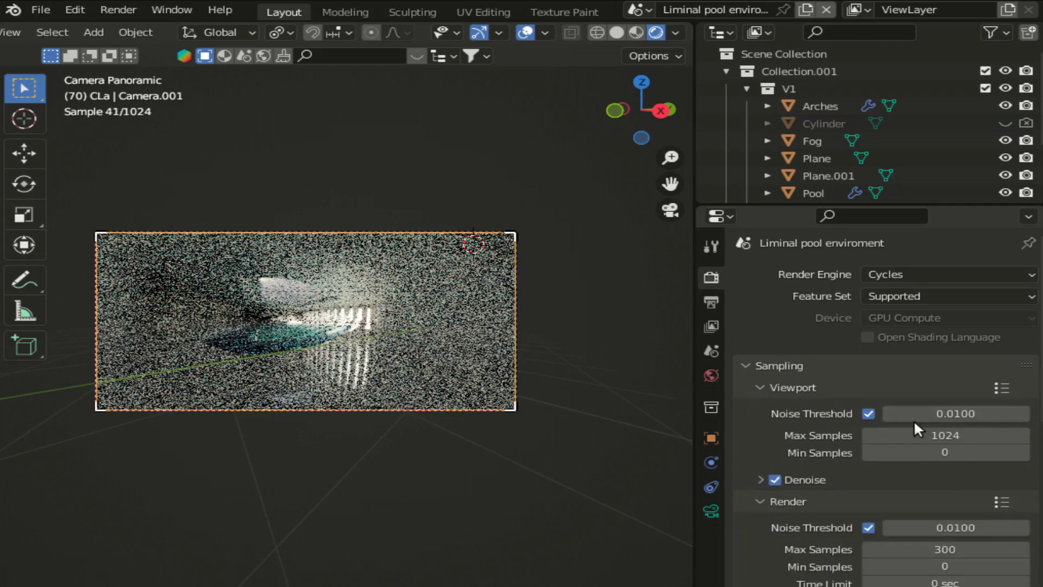
click(917, 436)
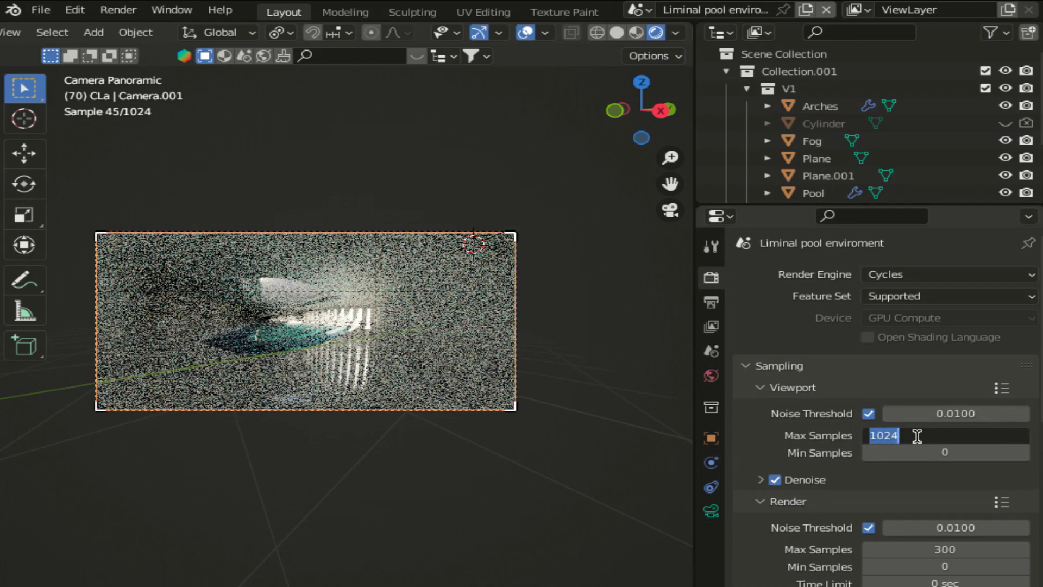
text(100)
key(Return)
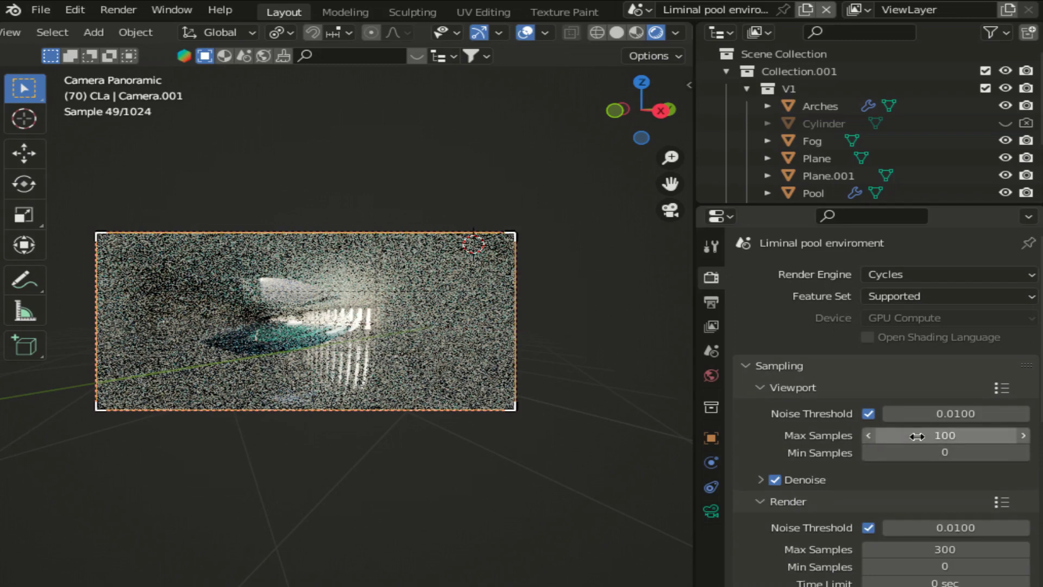
Toggle the camera lens to Perspective and back to Panoramic, then select the camera
click(710, 511)
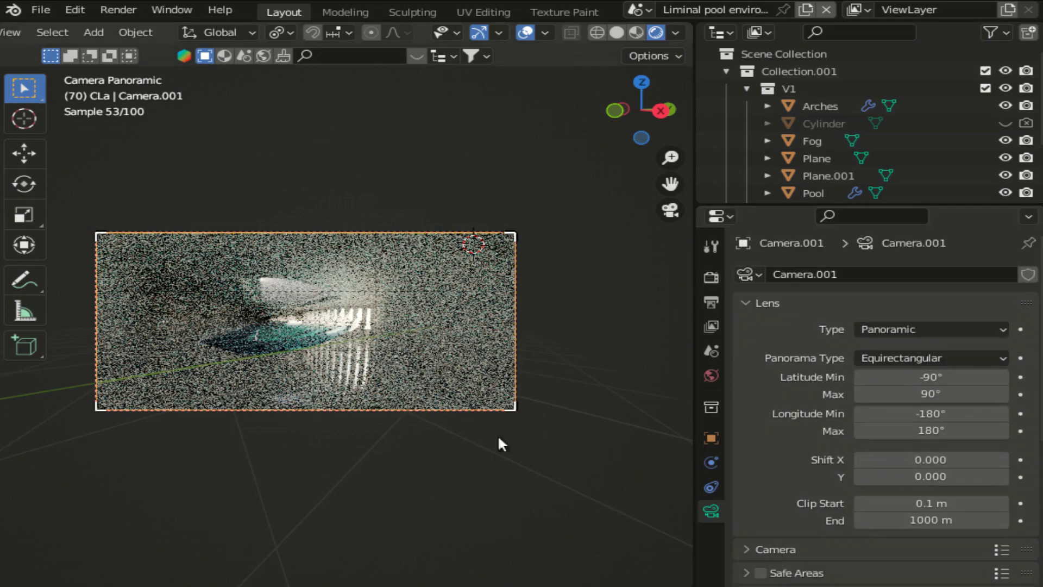
scroll(301, 357, up, 2)
scroll(309, 357, down, 1)
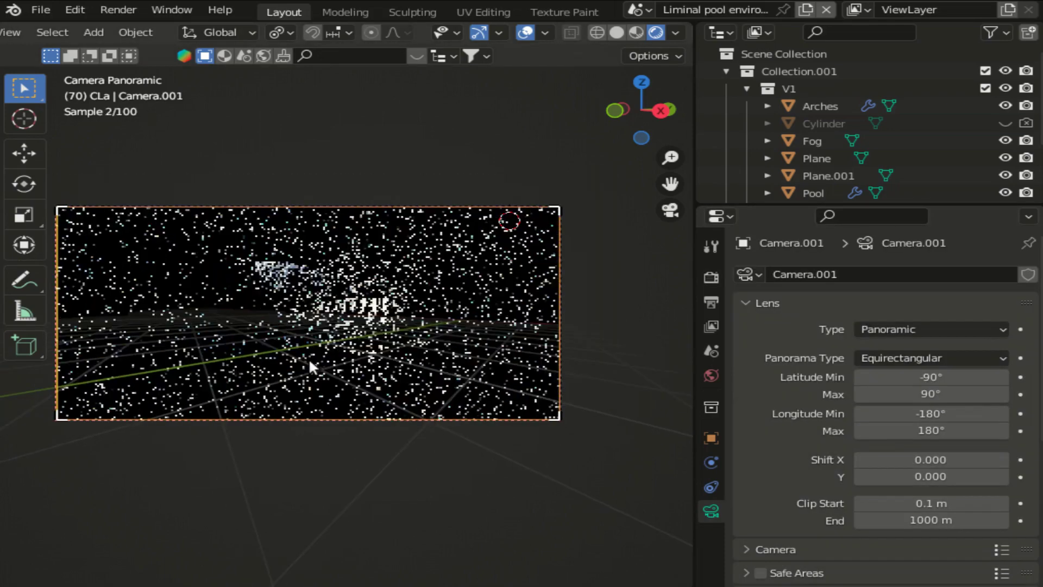
click(974, 329)
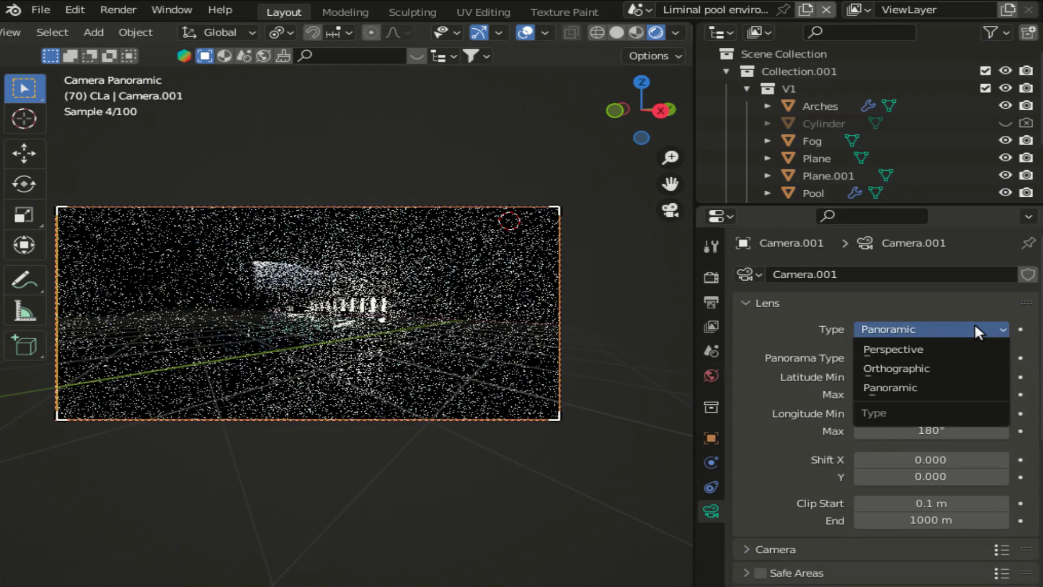
click(917, 348)
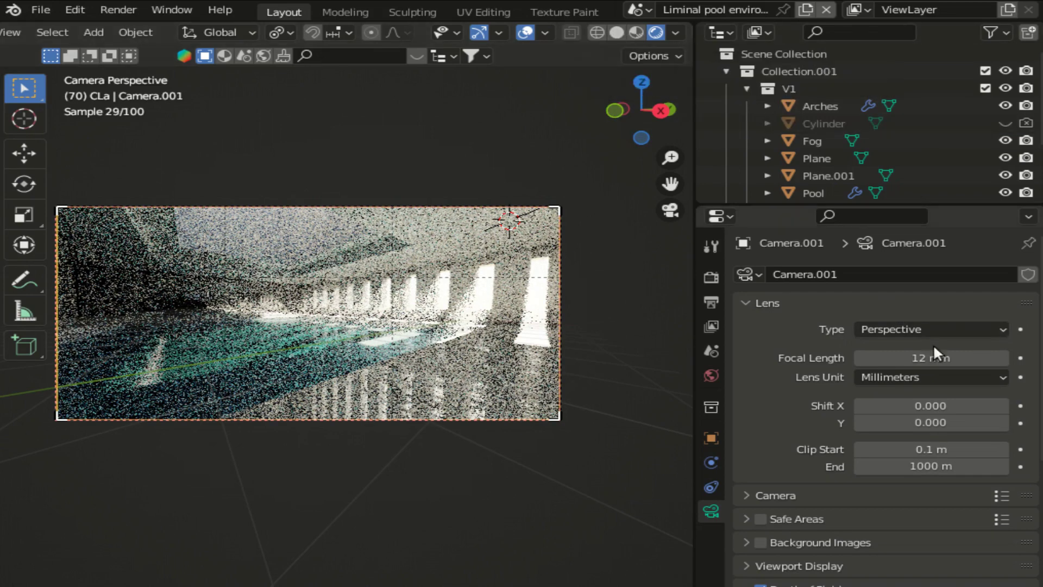
click(940, 331)
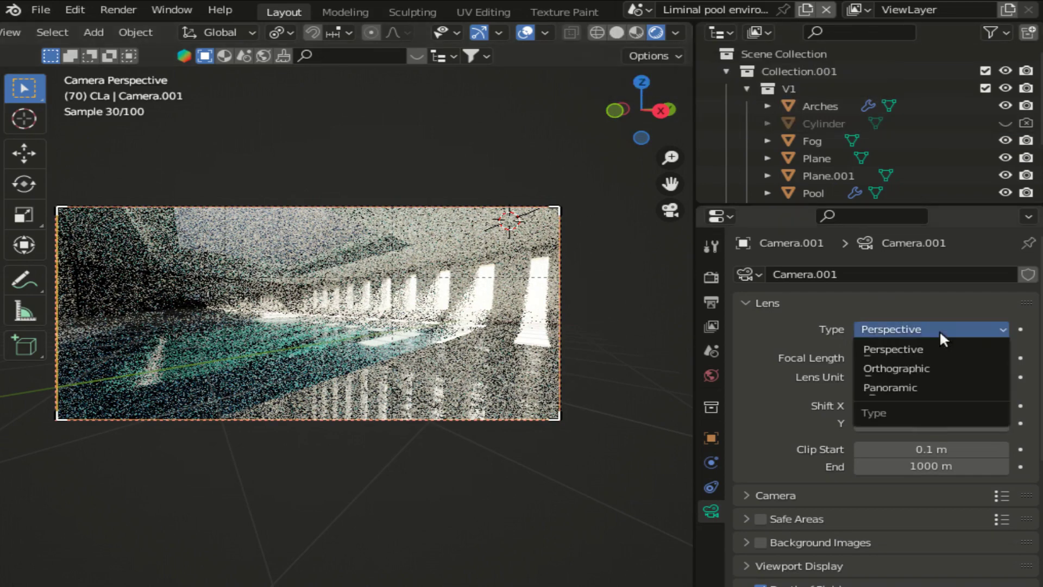
click(897, 387)
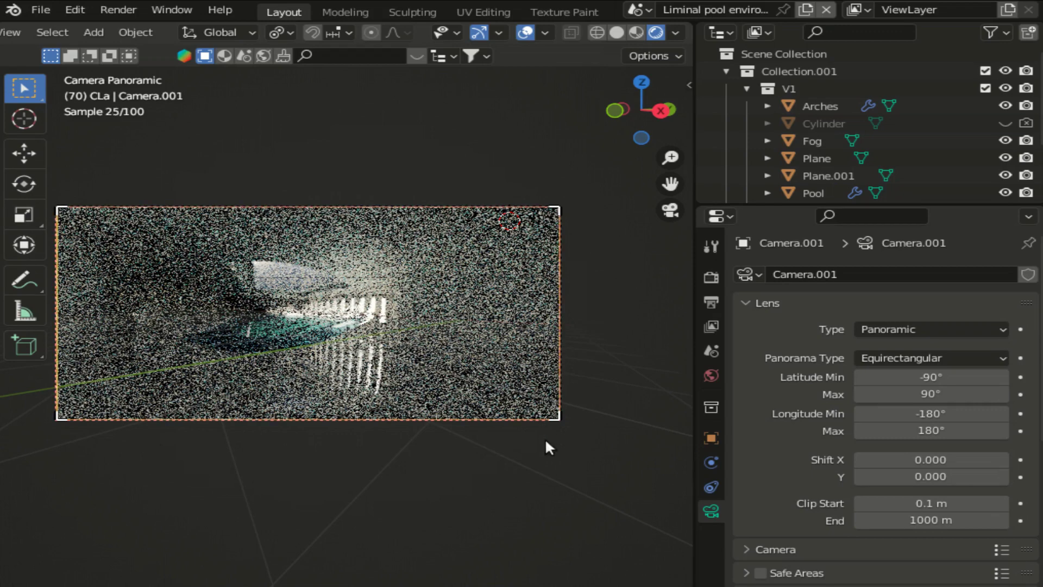
click(221, 424)
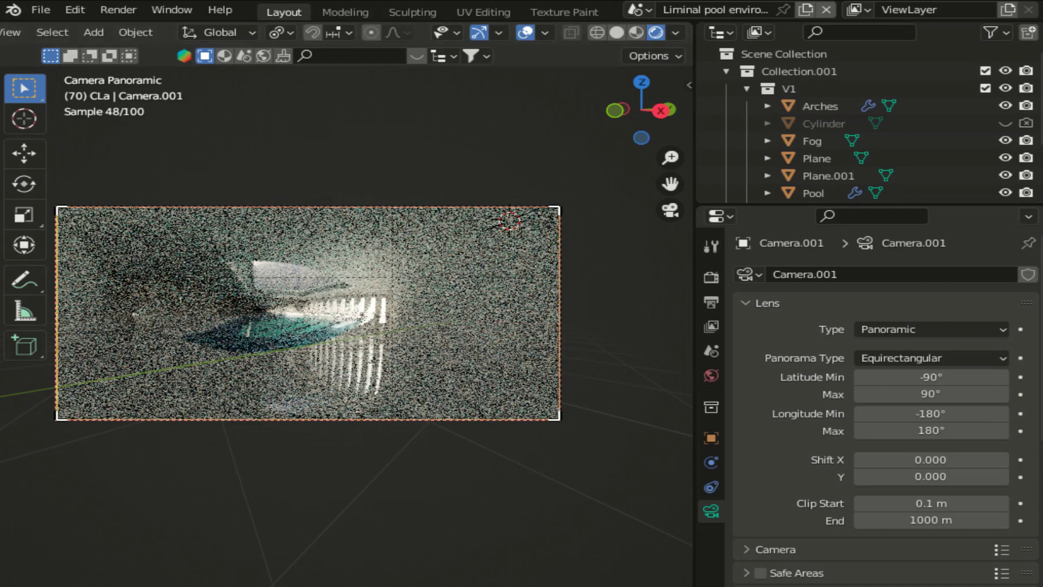
Let the equirectangular viewport preview finish, then choose an entry from a right-click menu near the bottom bar
right_click(788, 576)
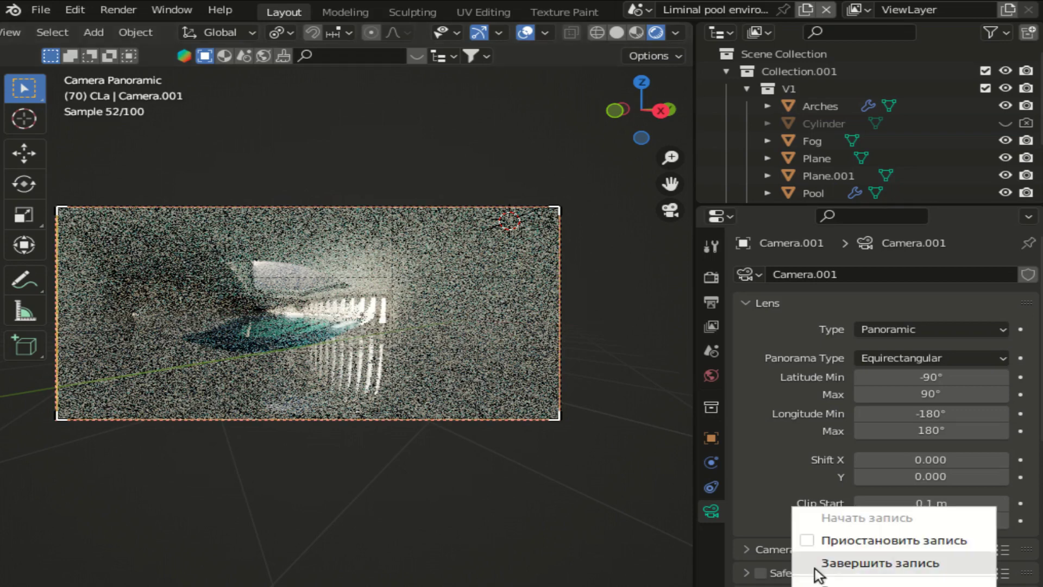
click(823, 540)
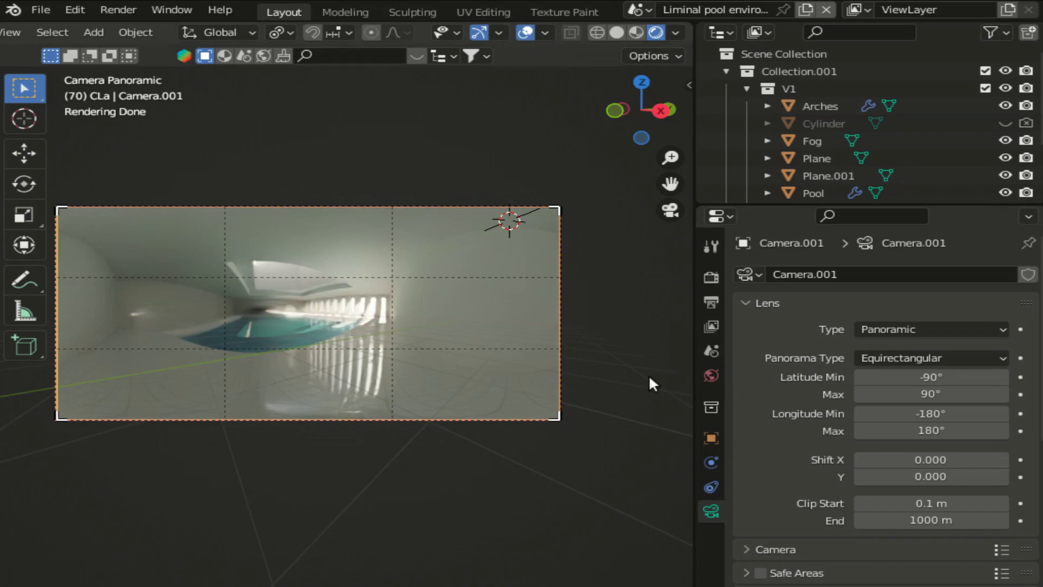
Return to Output properties to check frames 1–250, the /tmp/ path and the file format list
click(710, 280)
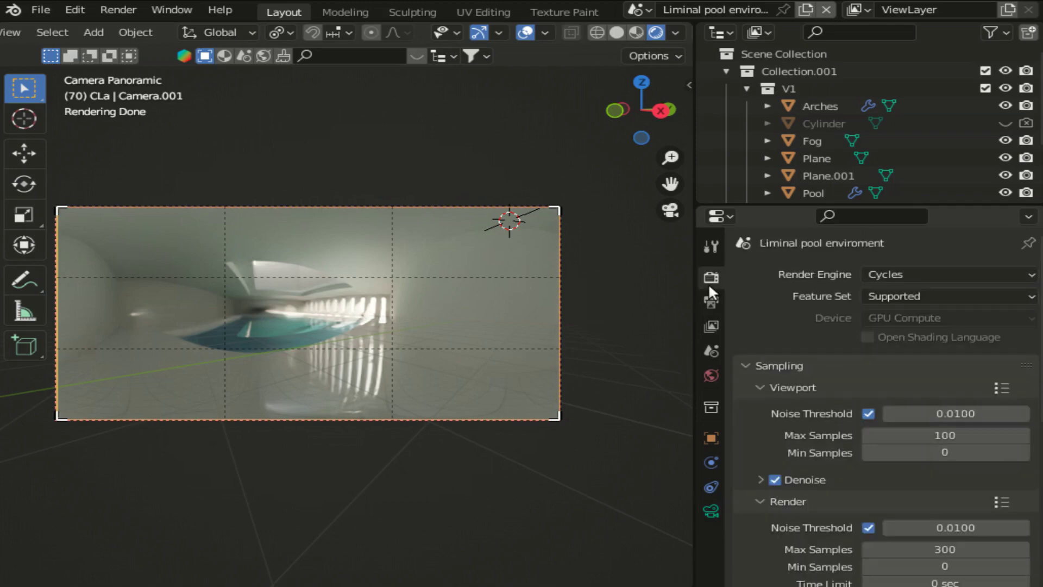
scroll(871, 513, down, 5)
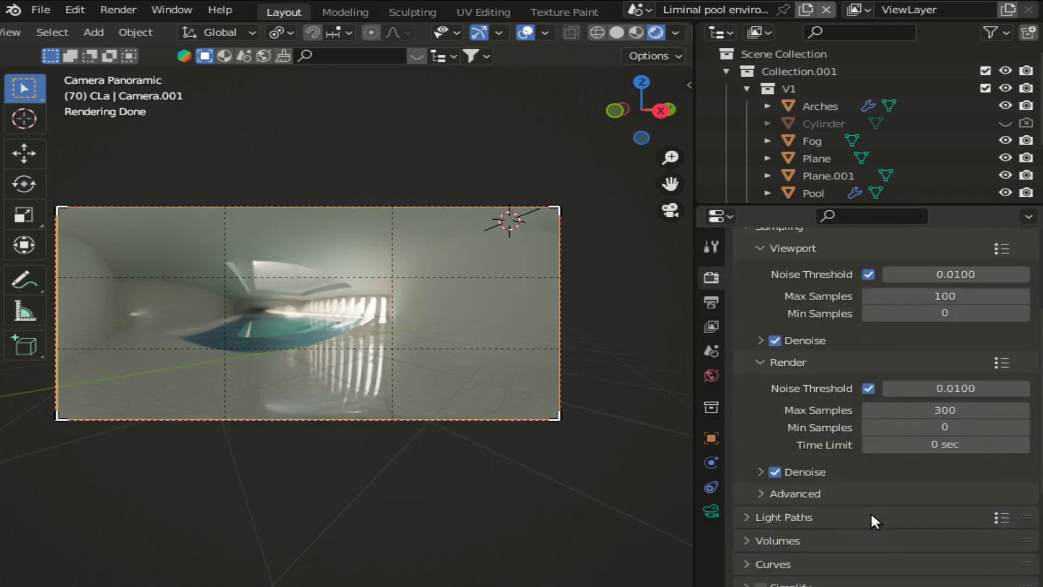
click(711, 300)
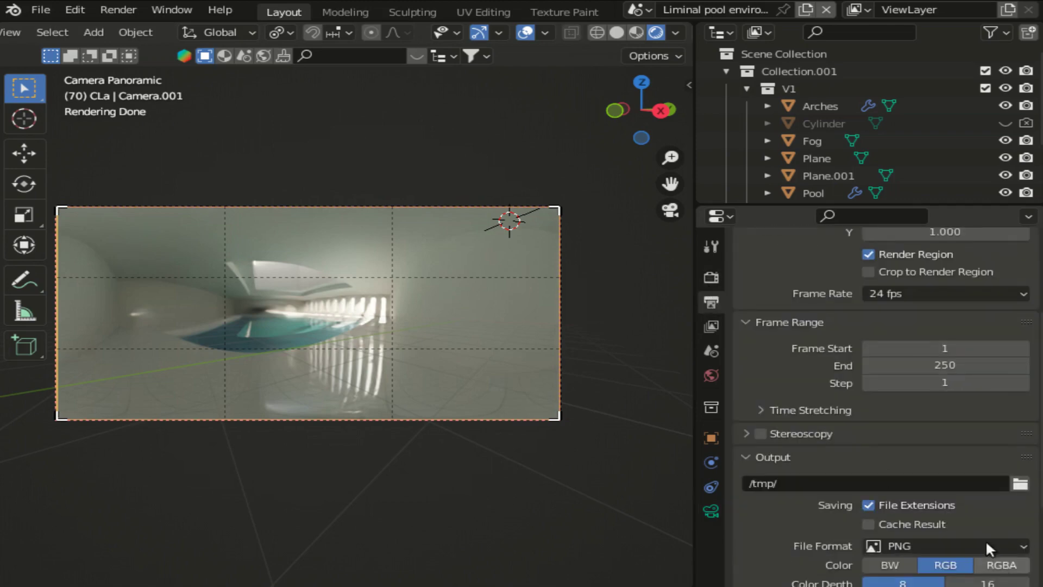
scroll(971, 523, down, 3)
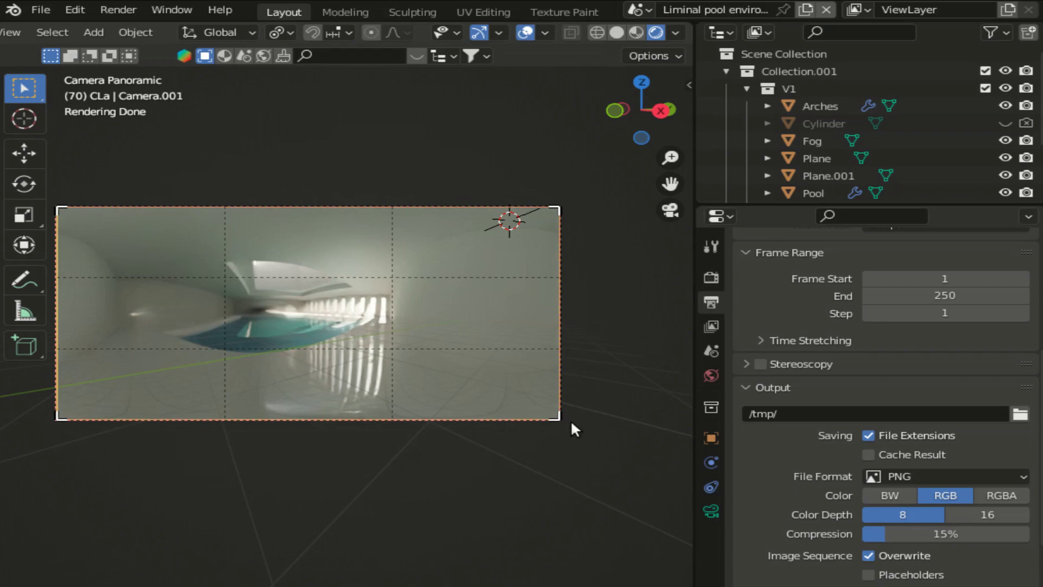
click(942, 474)
Add a Video Editing > Video Editing workspace from the + workspace tab
scroll(381, 8, down, 4)
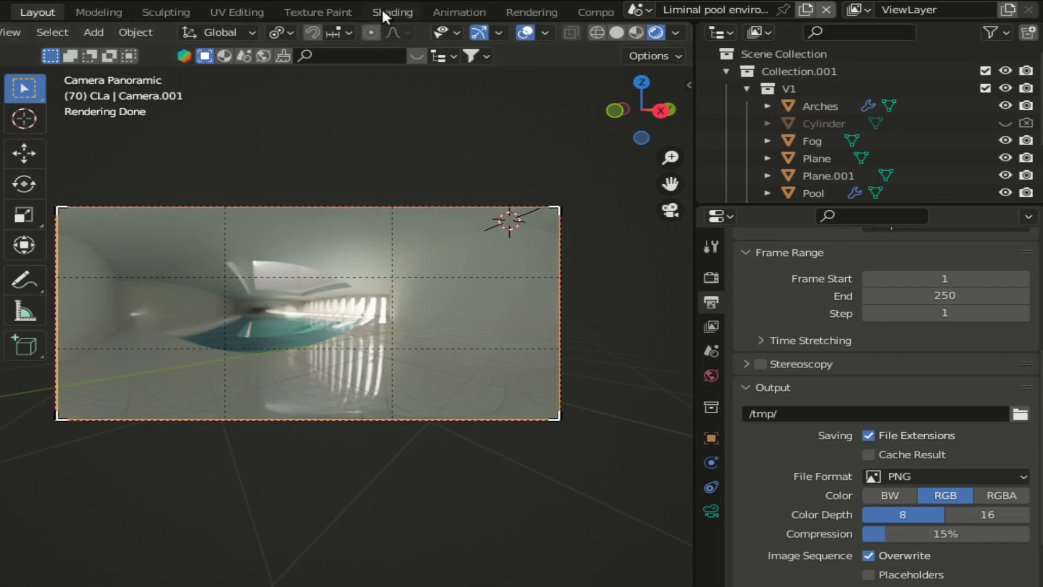
scroll(381, 7, down, 3)
scroll(381, 7, down, 1)
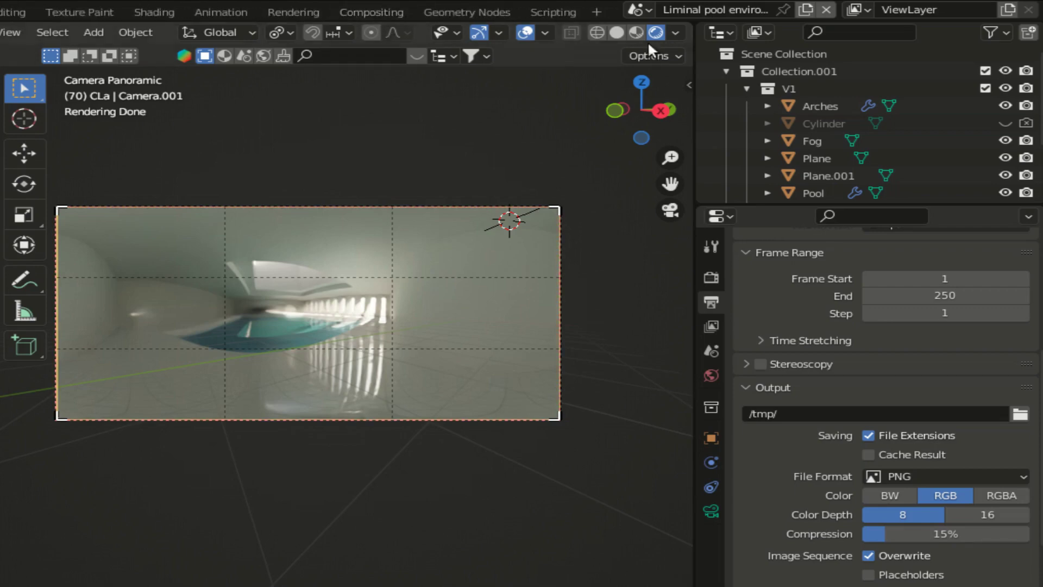
click(602, 11)
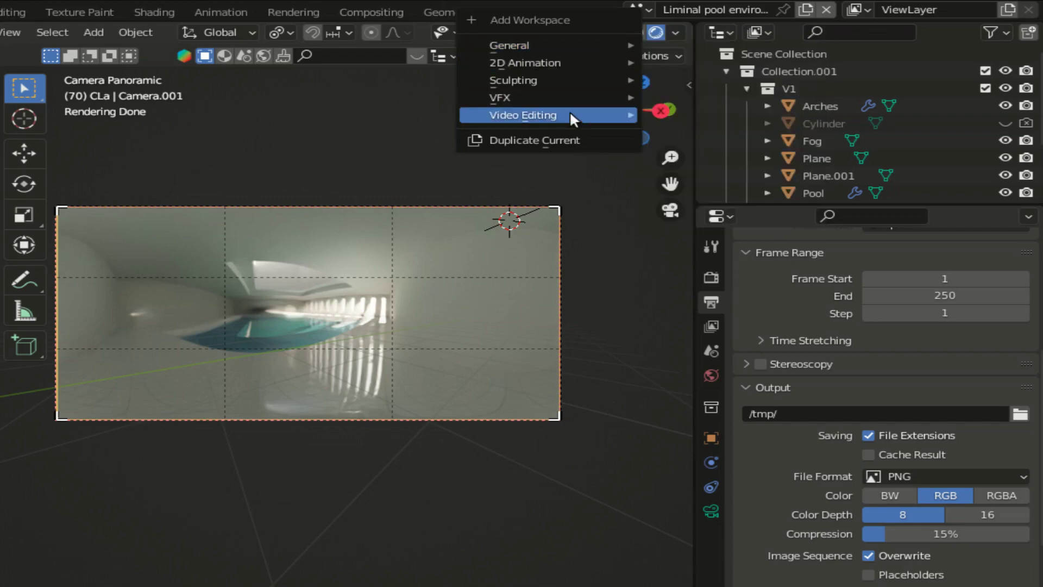
mouse_move(538, 115)
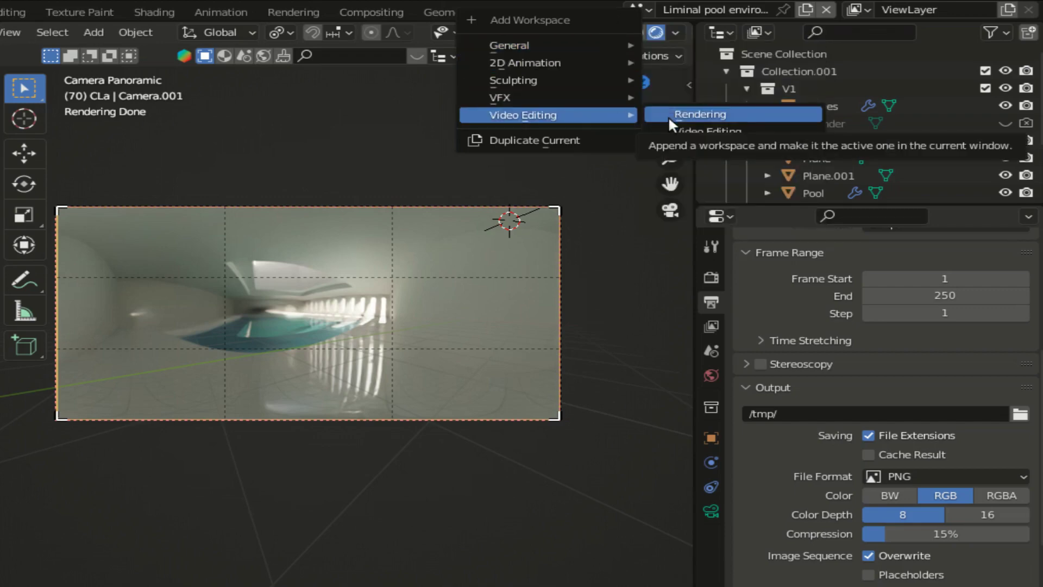
click(670, 131)
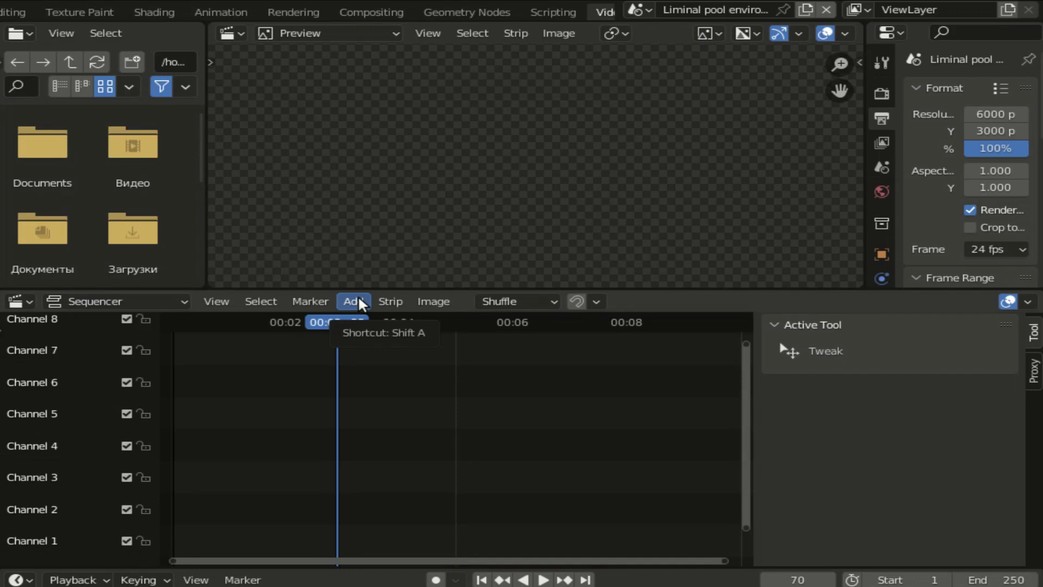
Add bp front.png from the Исходники для учеников folder as an image strip on channel 1
click(353, 301)
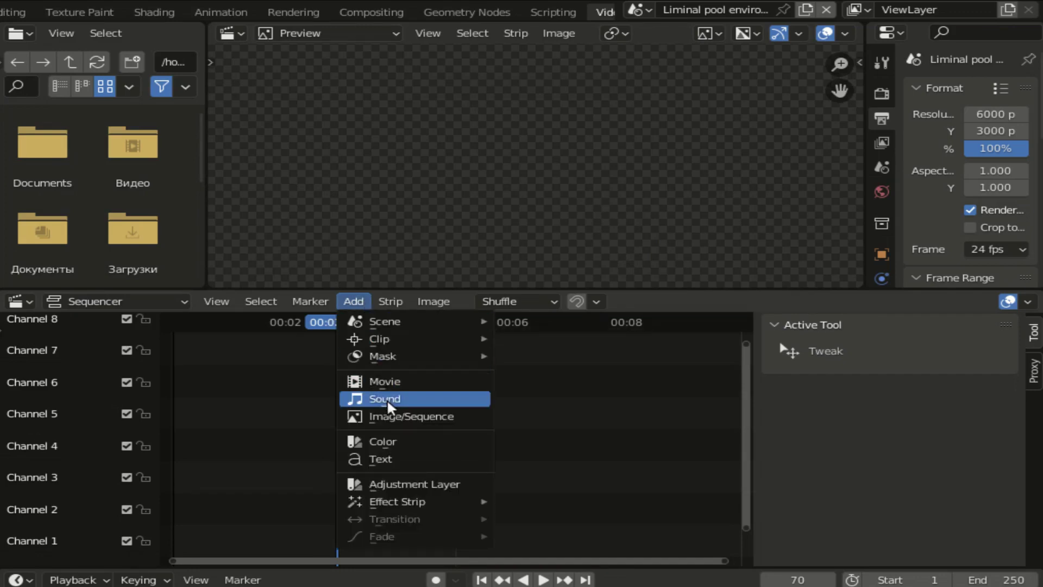
click(392, 416)
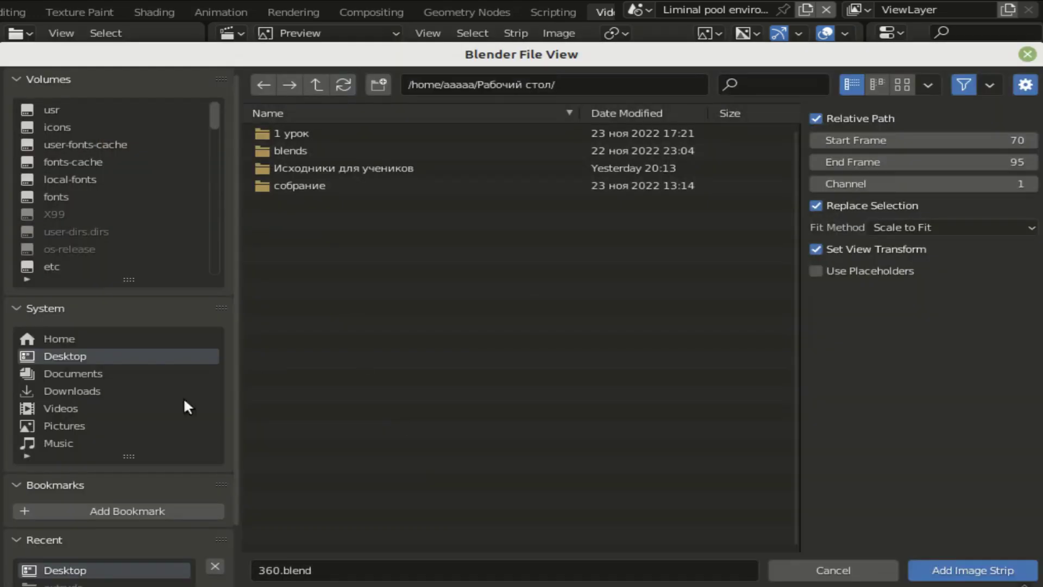
click(291, 168)
double_click(290, 168)
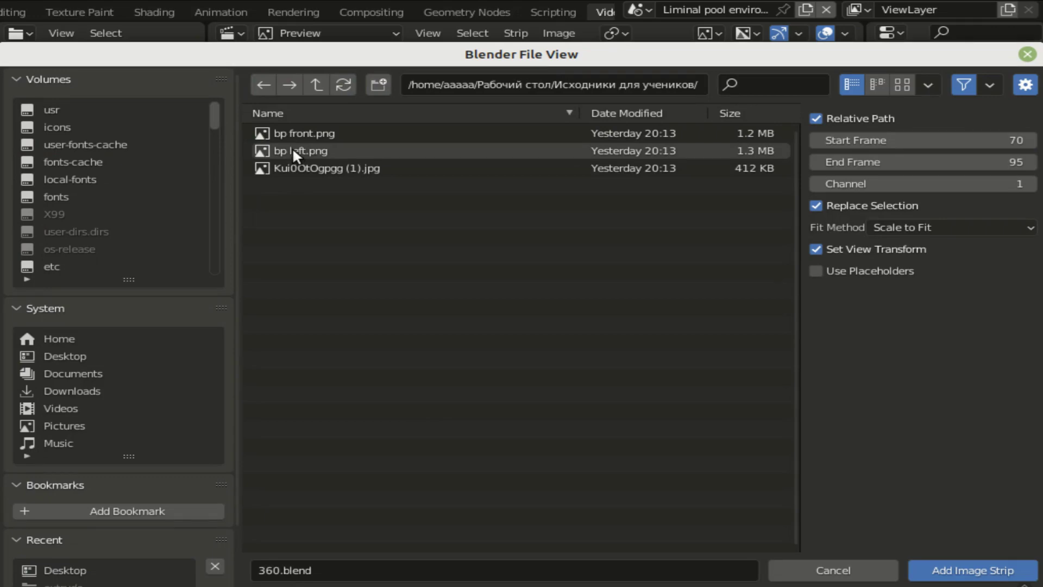
double_click(297, 140)
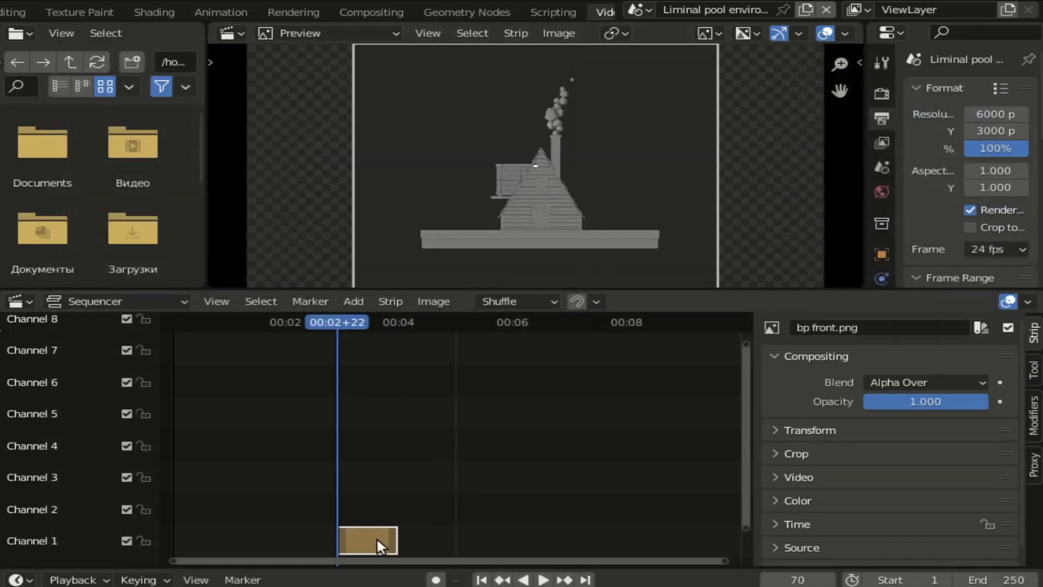
Stretch the bp front.png strip along the timeline to 286 frames
scroll(339, 402, down, 2)
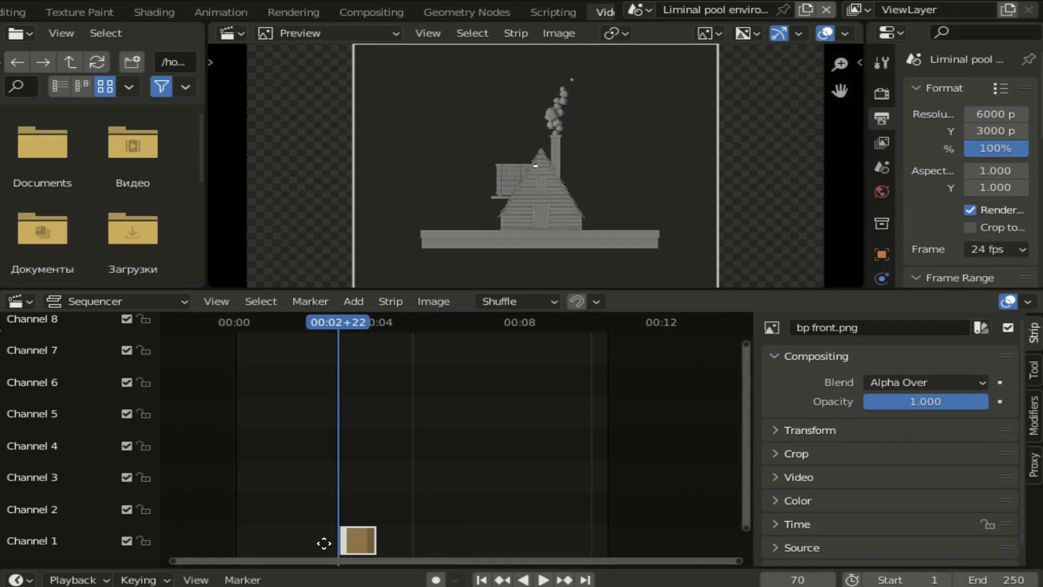
mouse_move(341, 542)
mouse_down()
mouse_move(642, 532)
mouse_move(675, 444)
mouse_up()
click(369, 539)
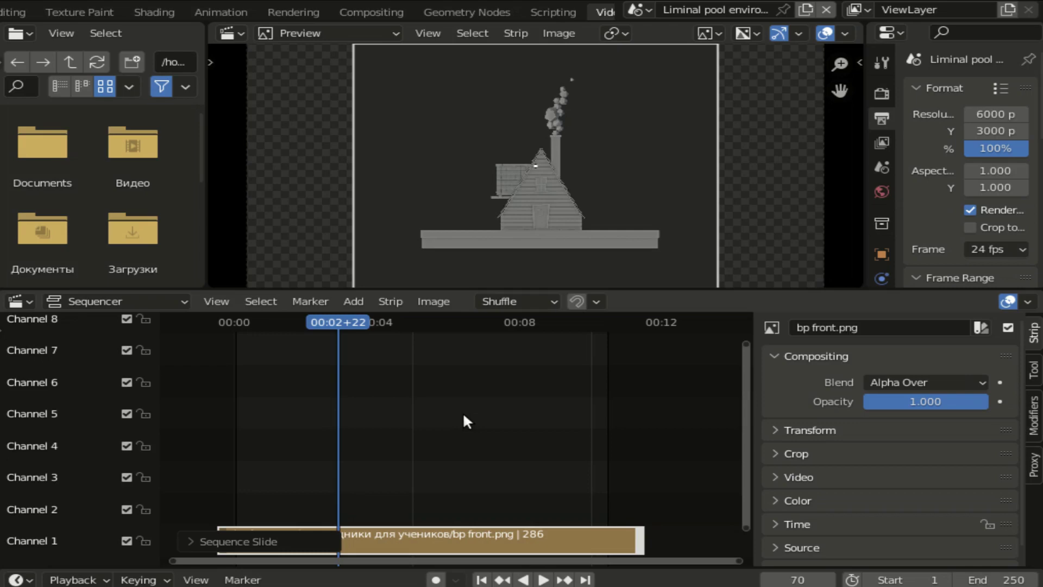
scroll(154, 4, up, 1)
Glance at the Render menu, then lower the sequencer's top border to enlarge the preview and properties
scroll(154, 3, up, 3)
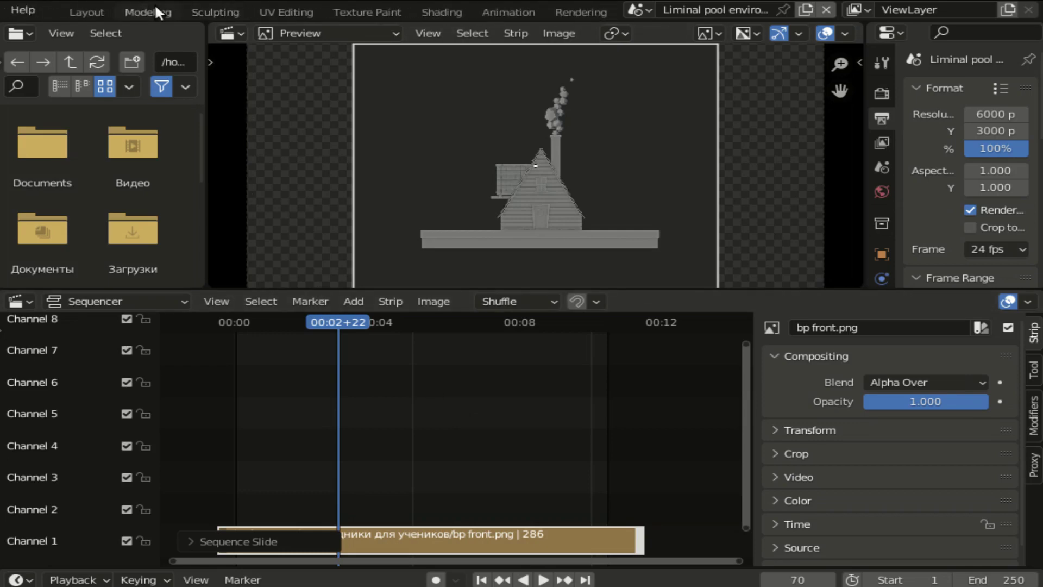
scroll(155, 3, up, 2)
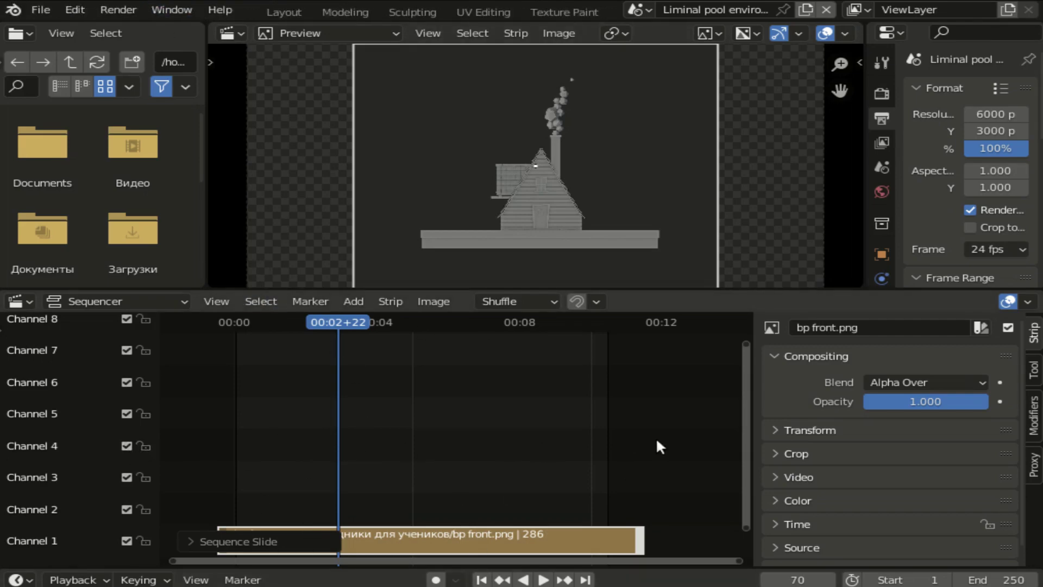
click(118, 8)
drag(893, 294, 895, 449)
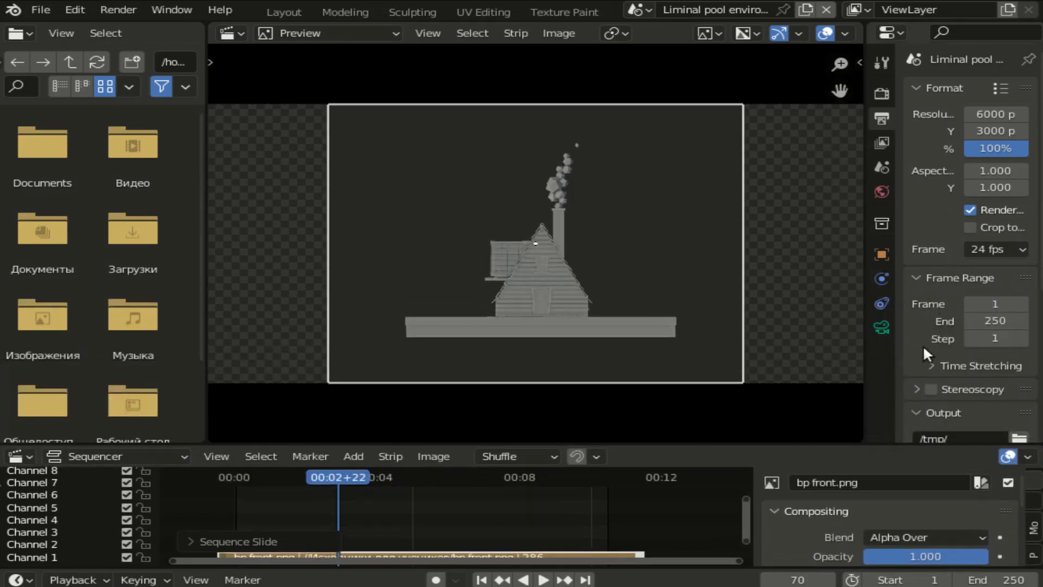
Switch Camera.001's lens type to Perspective at 12 mm and widen the properties area
click(883, 328)
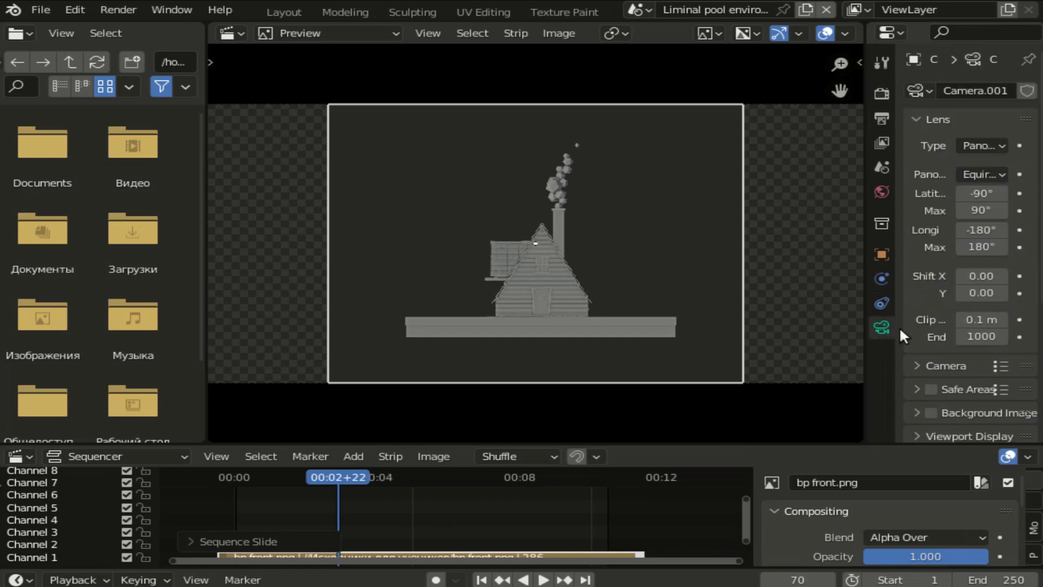
click(974, 147)
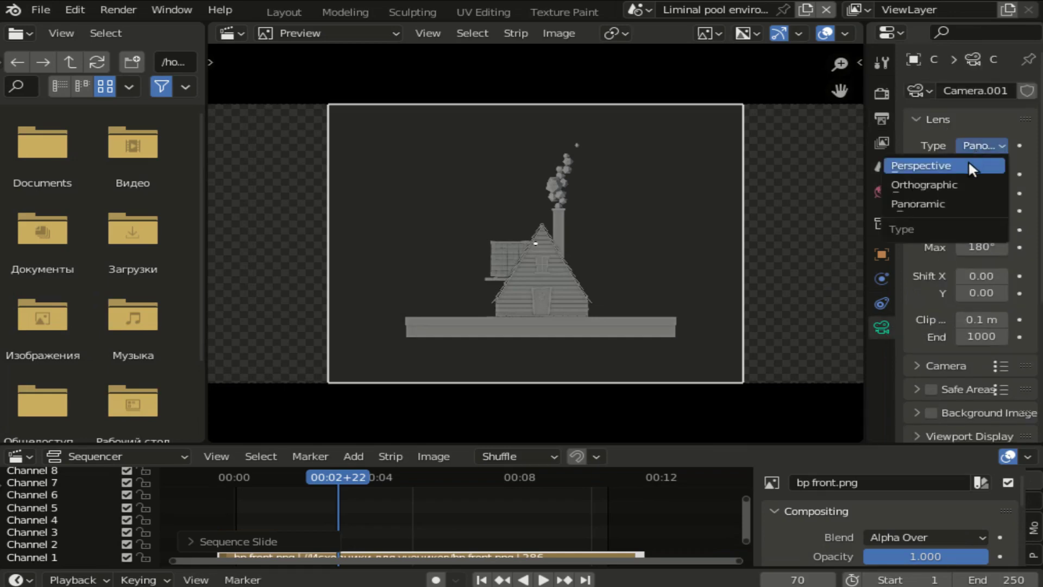
click(968, 163)
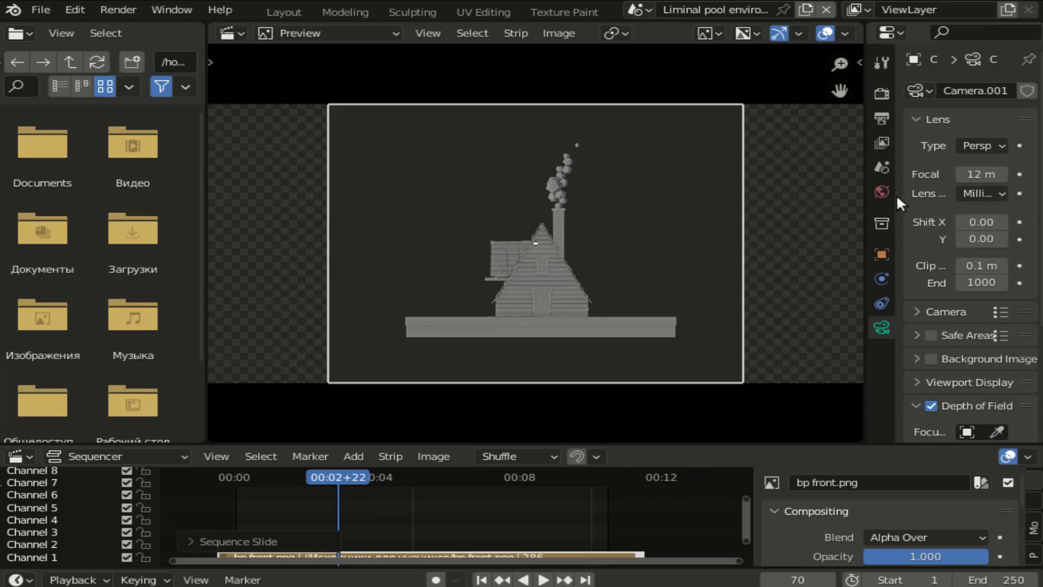
drag(867, 182, 798, 182)
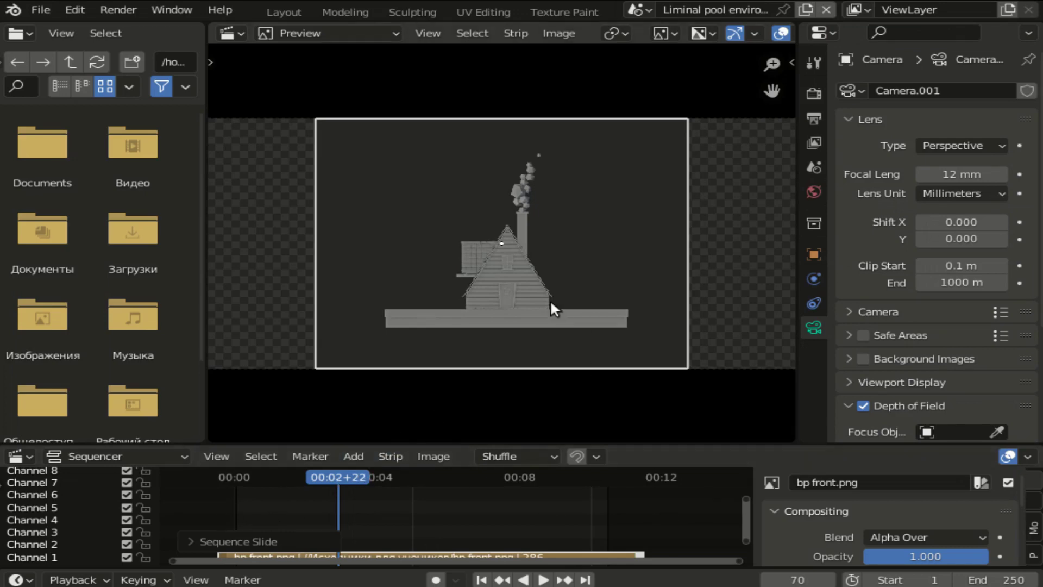
Look through the Render and File menus, then dismiss them
click(111, 9)
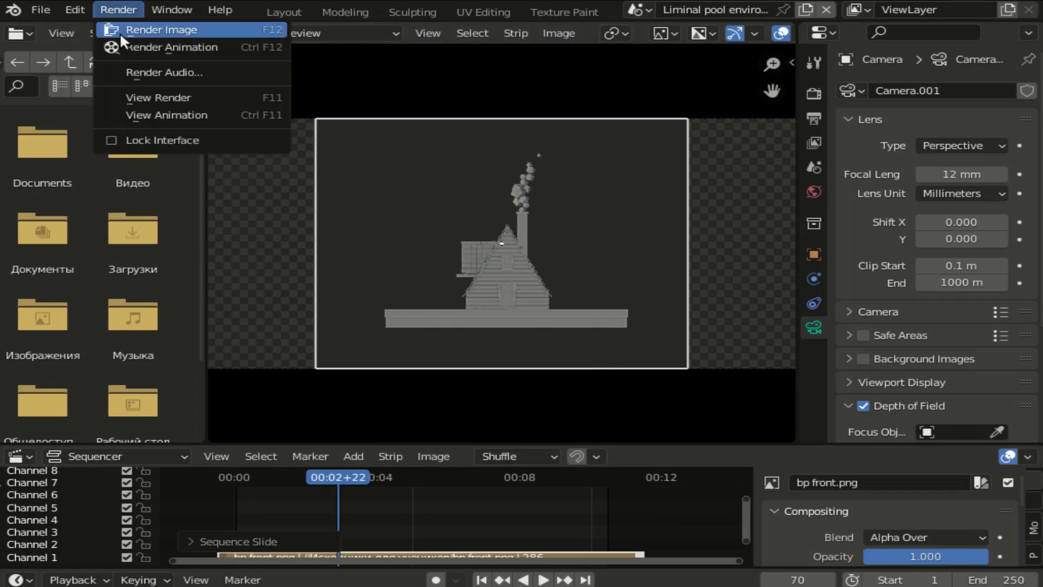
click(43, 12)
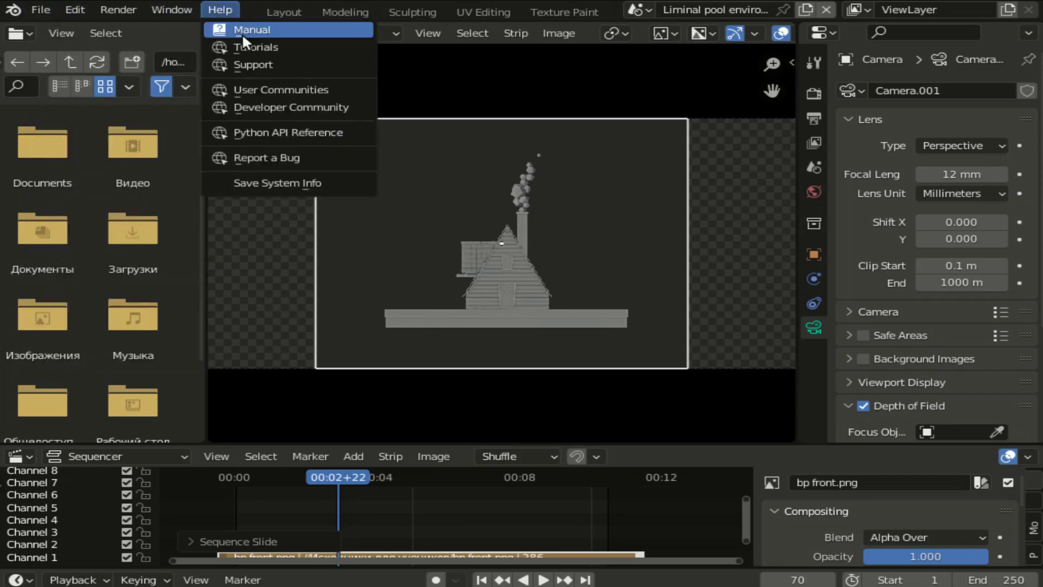
click(294, 7)
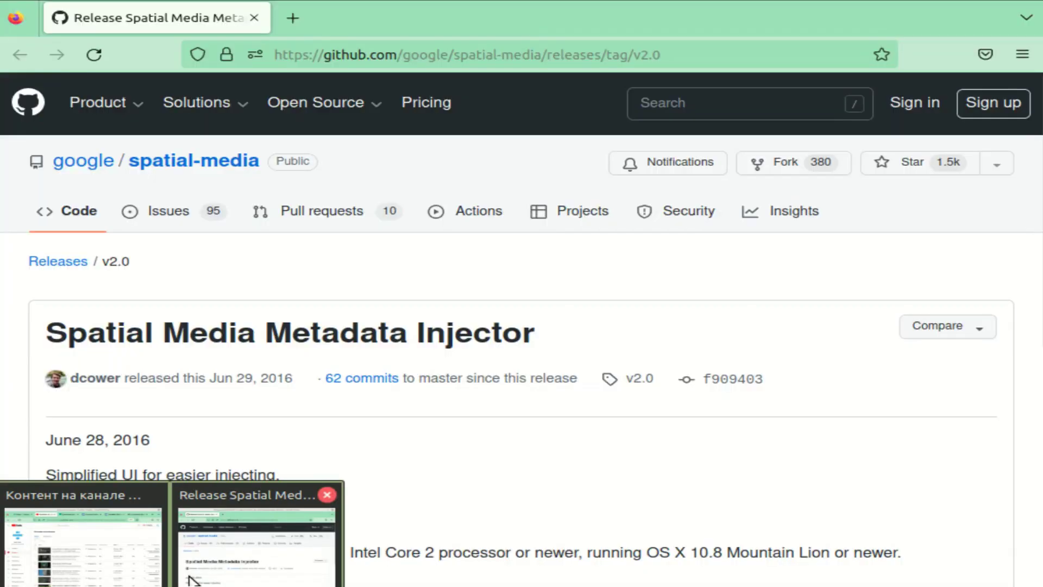
Bring the Edge window with the Spatial Media Metadata Injector v2.0 GitHub release page to the front
click(190, 579)
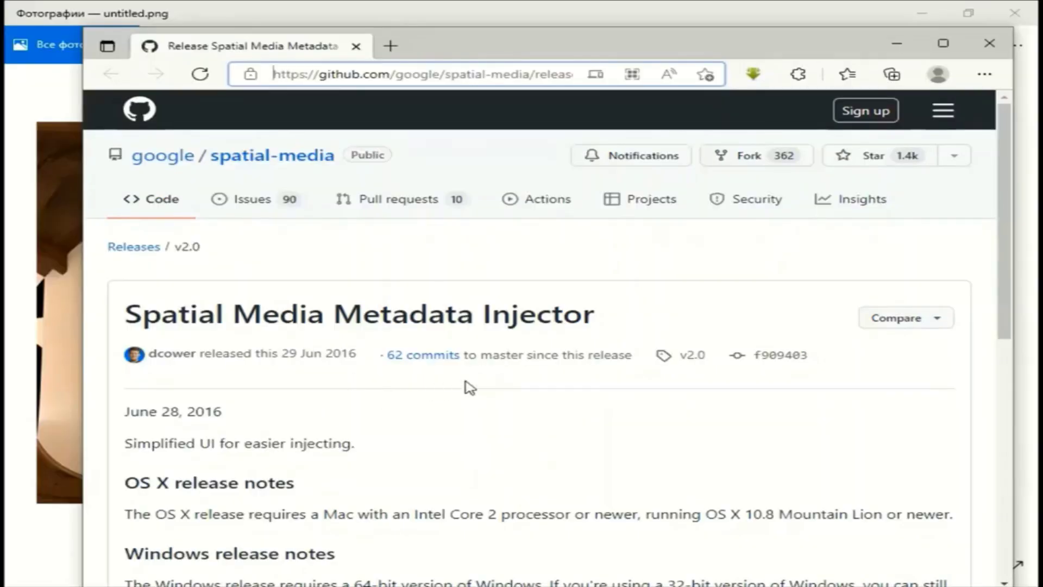
Scroll to the release Assets, maximize Edge, and open its main menu with Alt+F
scroll(470, 387, down, 5)
scroll(470, 387, down, 5)
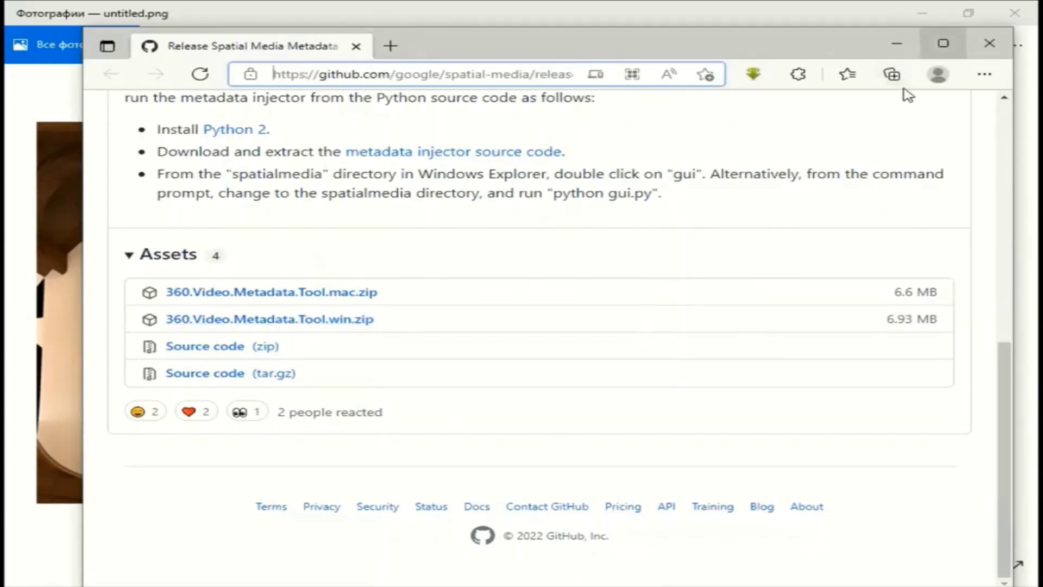
click(943, 43)
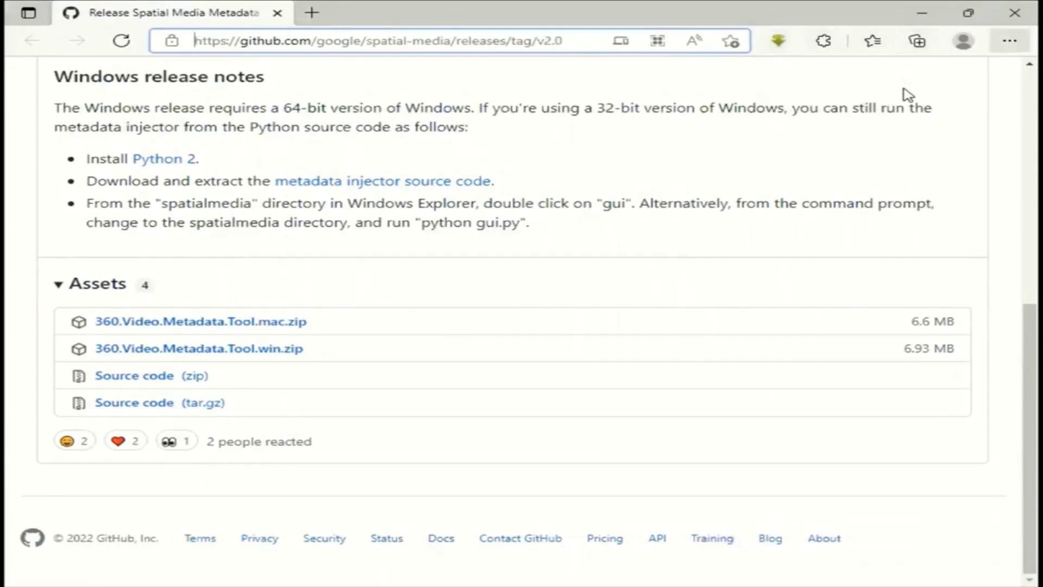
key(alt+f)
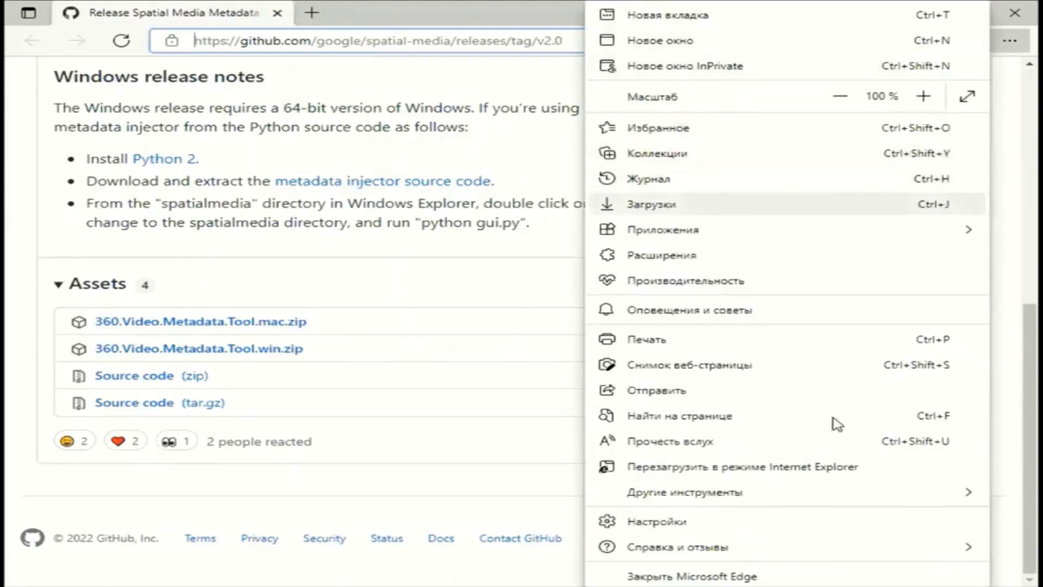
Open the downloaded 360.Video.Metadata.Tool.win.zip from Edge's Загрузки list
click(638, 211)
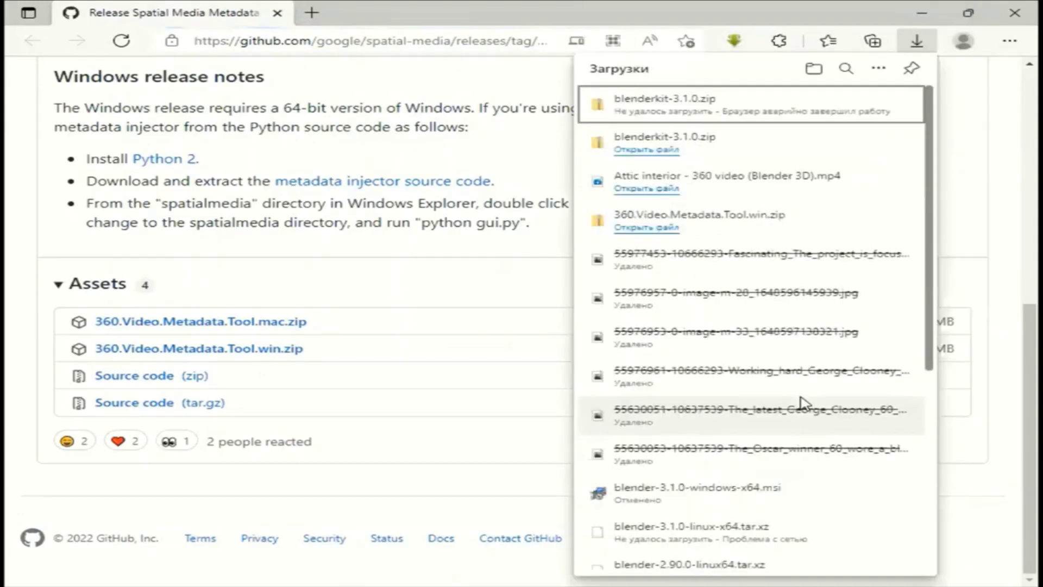
click(660, 235)
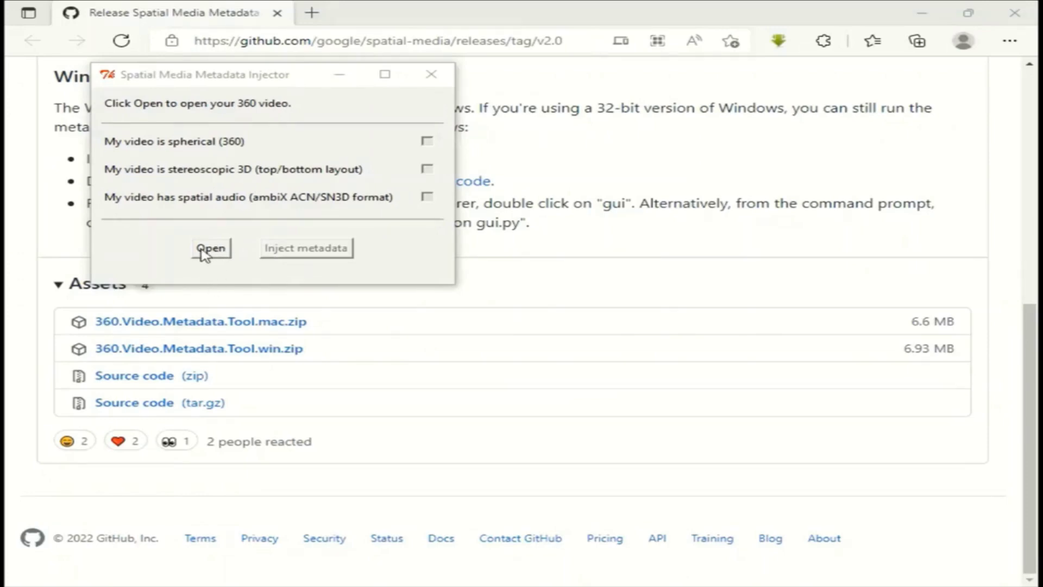
Load the Attic interior 360 video, mark it spherical, and save its _injected.mp4 copy
click(210, 249)
scroll(438, 293, down, 3)
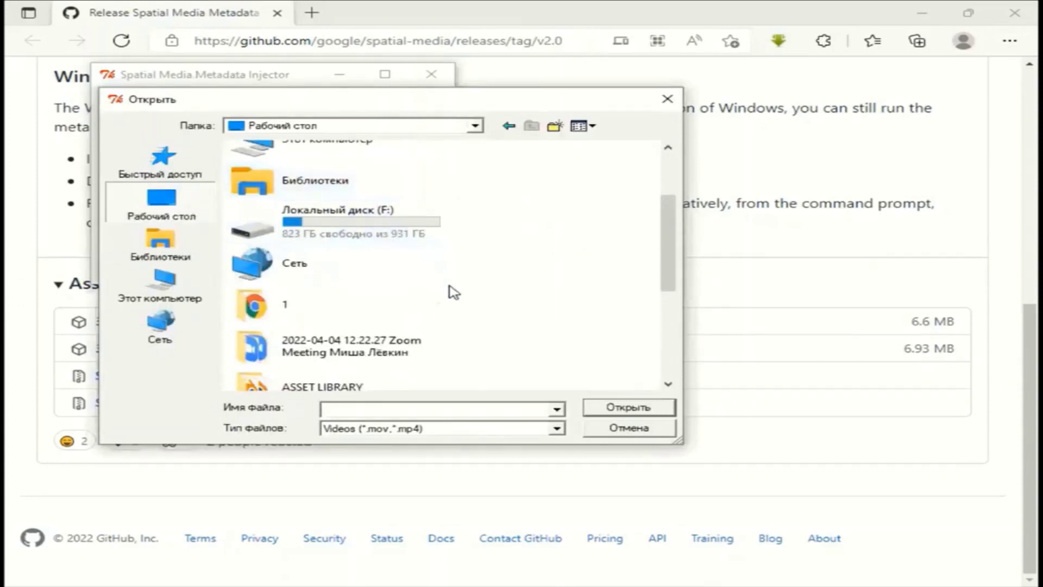
scroll(450, 292, down, 2)
drag(670, 344, 670, 328)
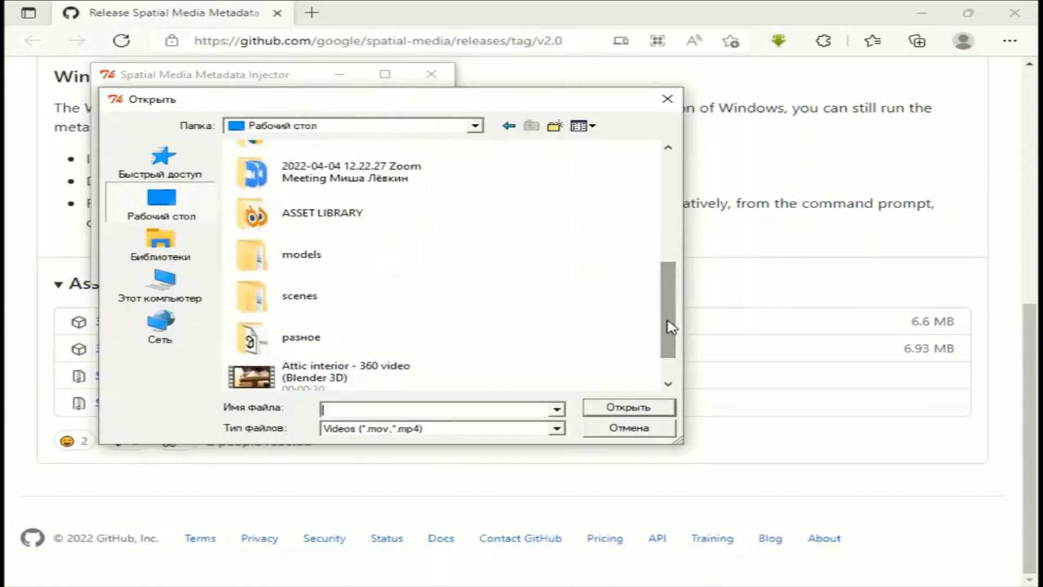
click(288, 374)
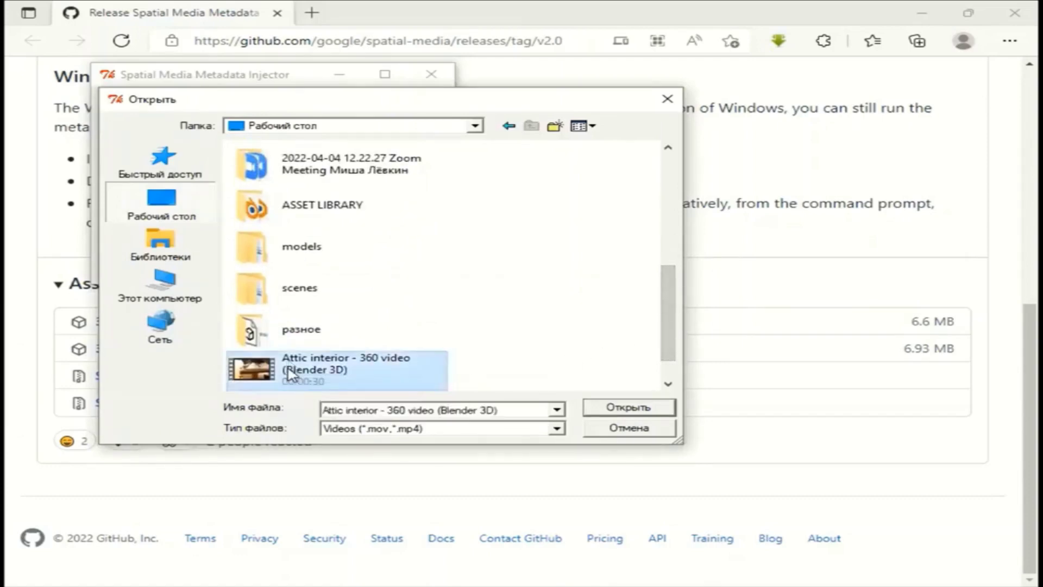
click(614, 411)
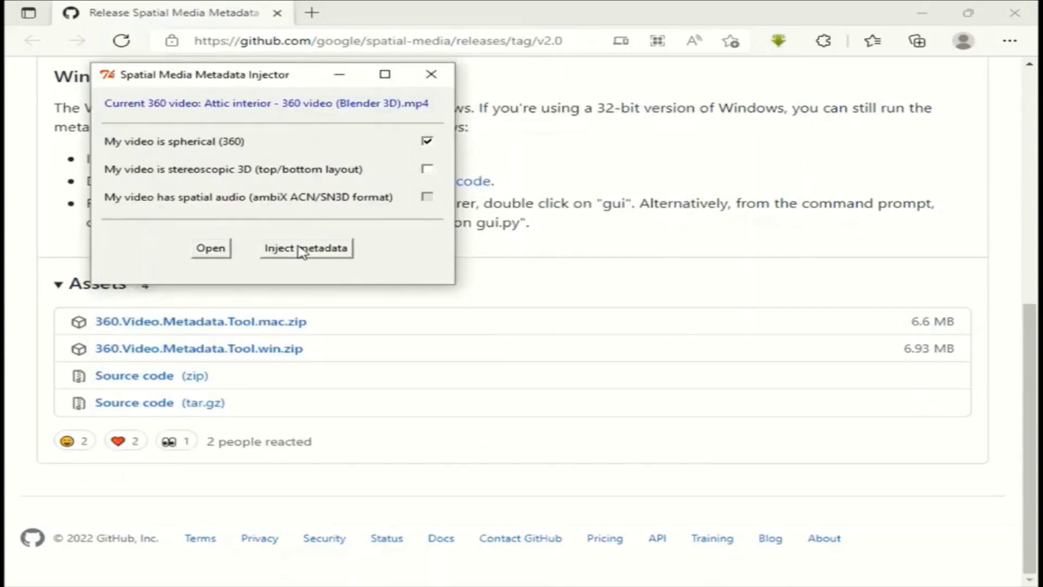
click(302, 250)
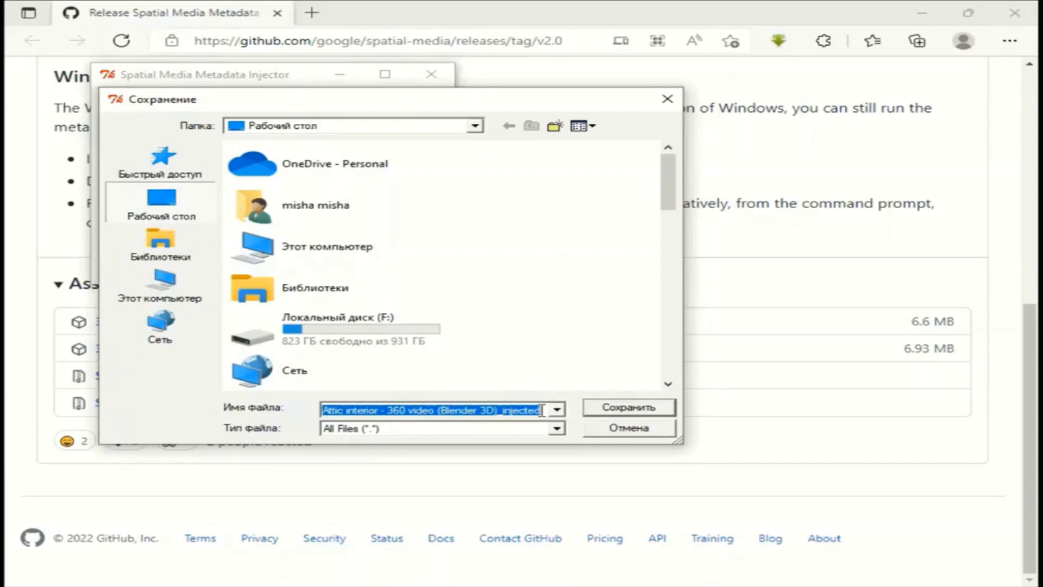
click(598, 411)
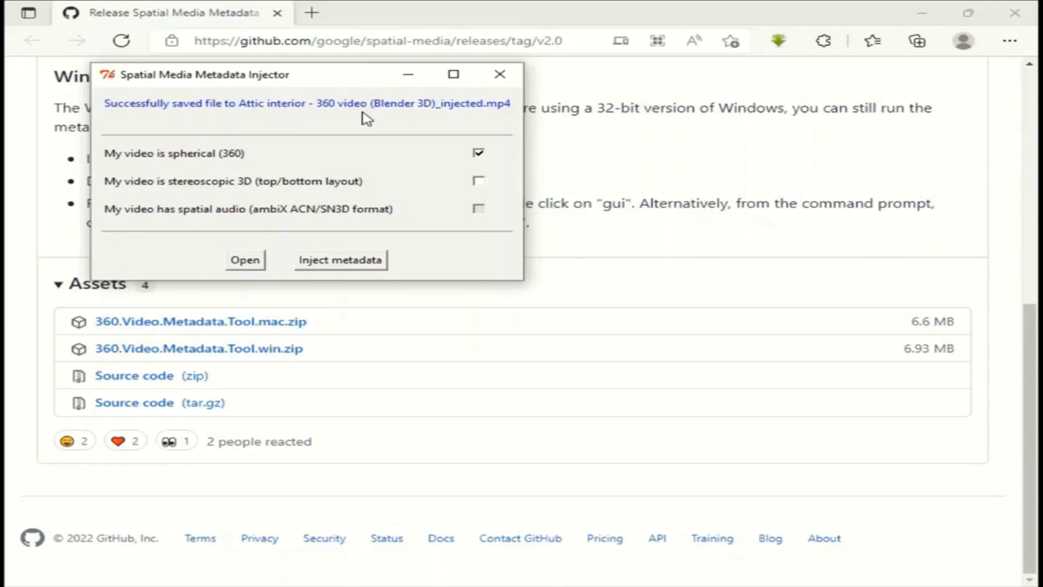
Once the Successfully saved message appears, click away onto the GitHub release page
click(606, 90)
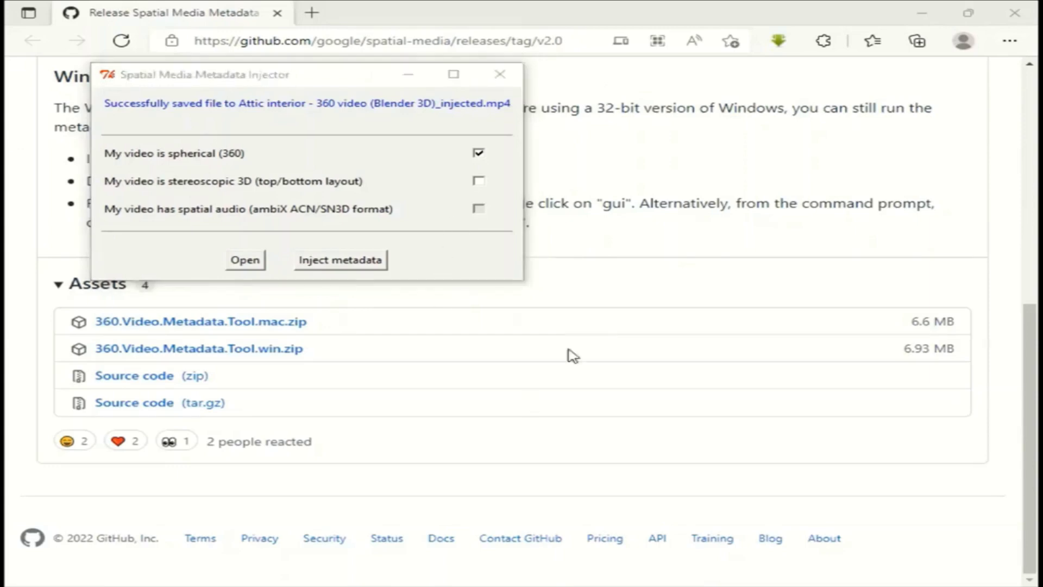